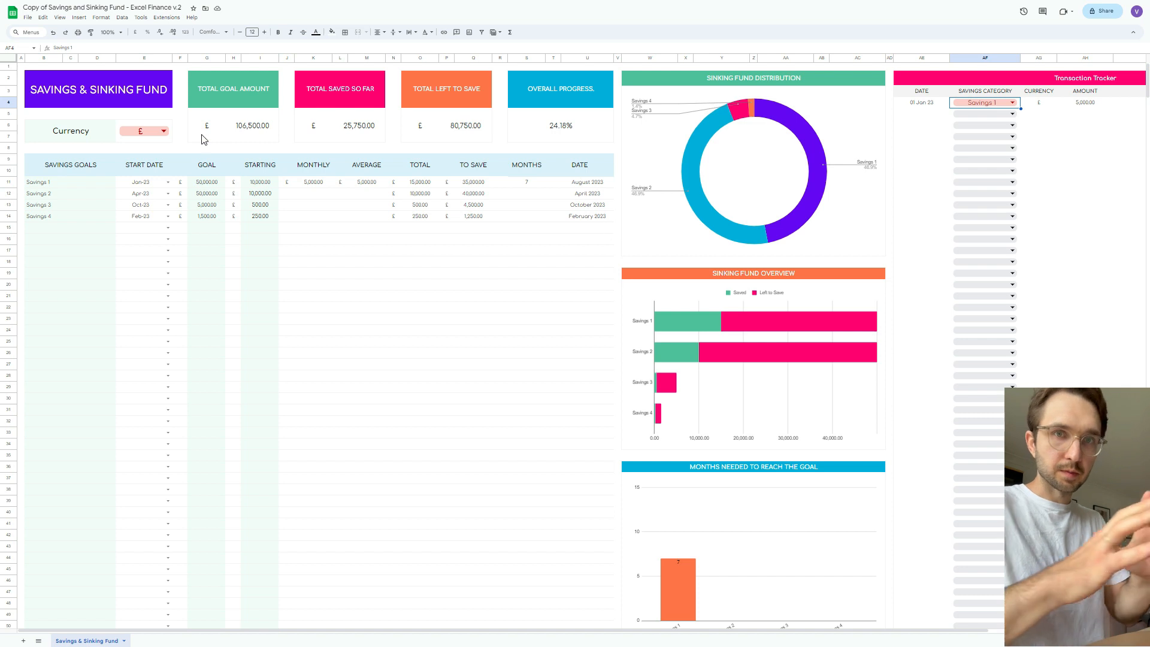
left_click_drag(140, 96, 584, 132)
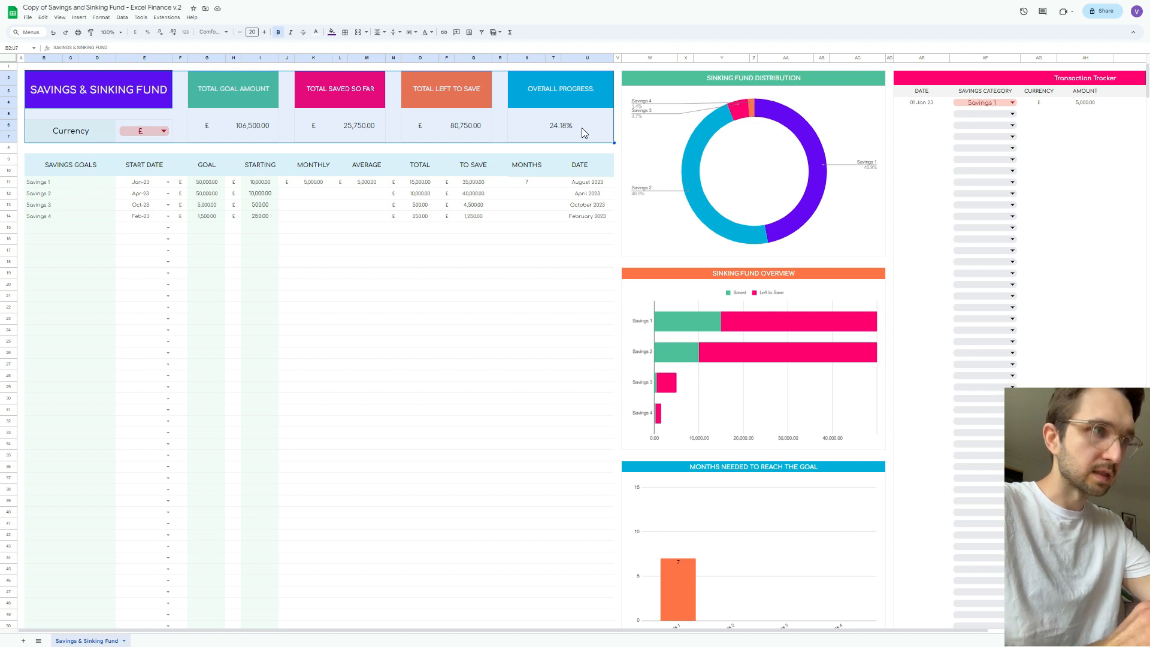
left_click(274, 165)
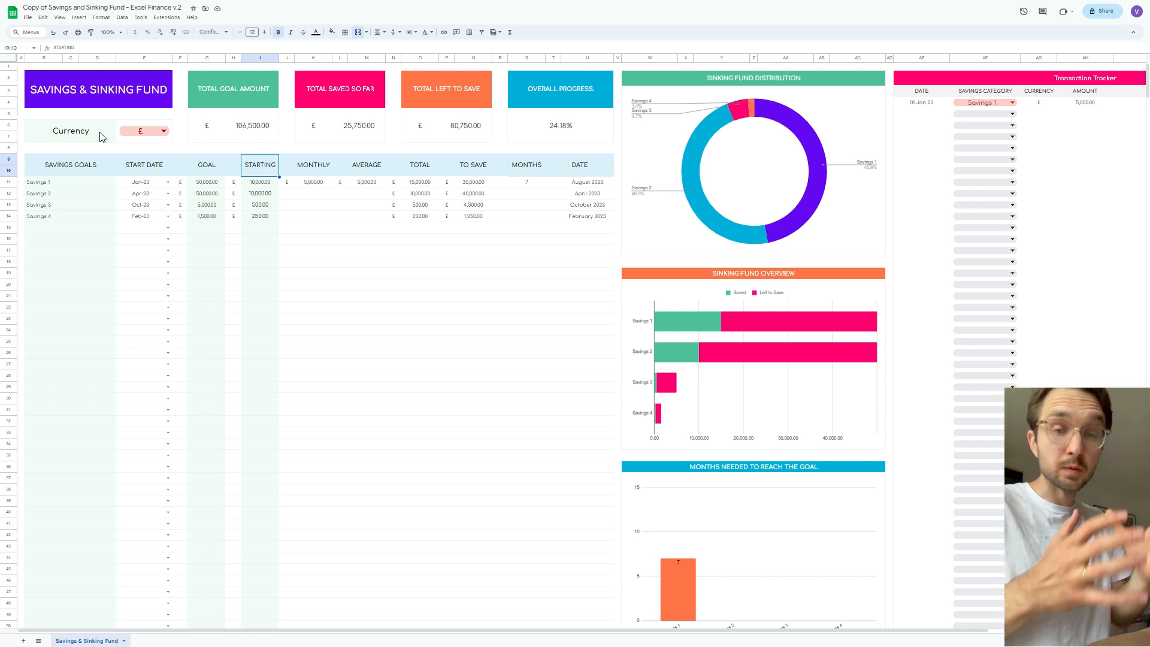
Set the savings and sinking fund sheet's currency to $
left_click(135, 133)
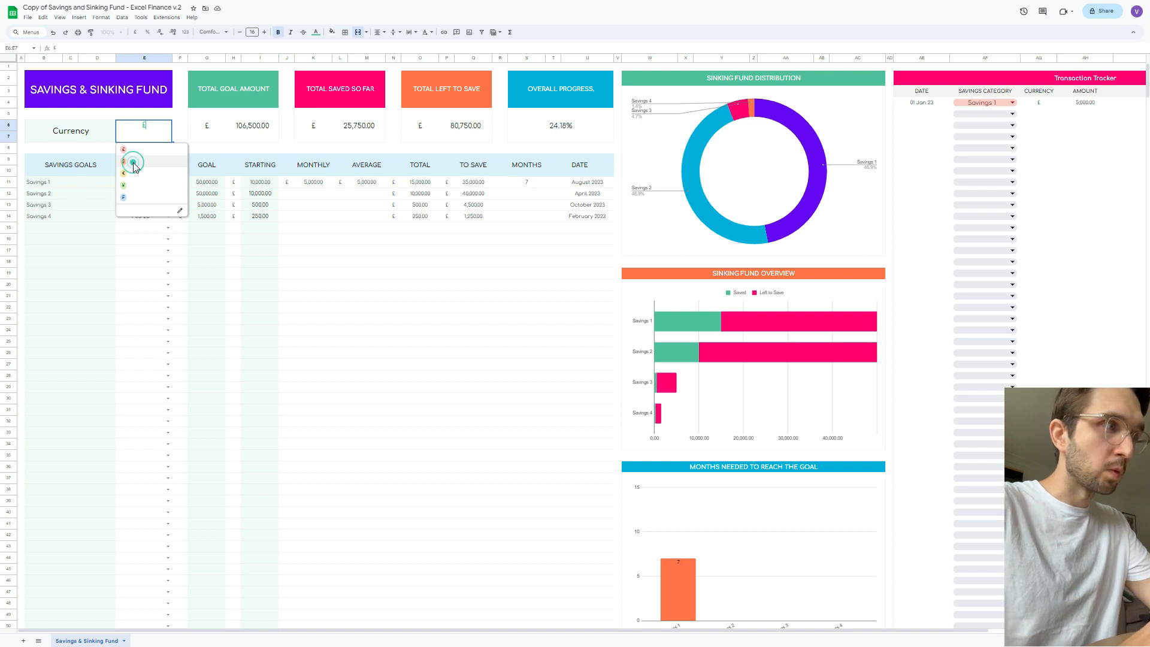
left_click(134, 164)
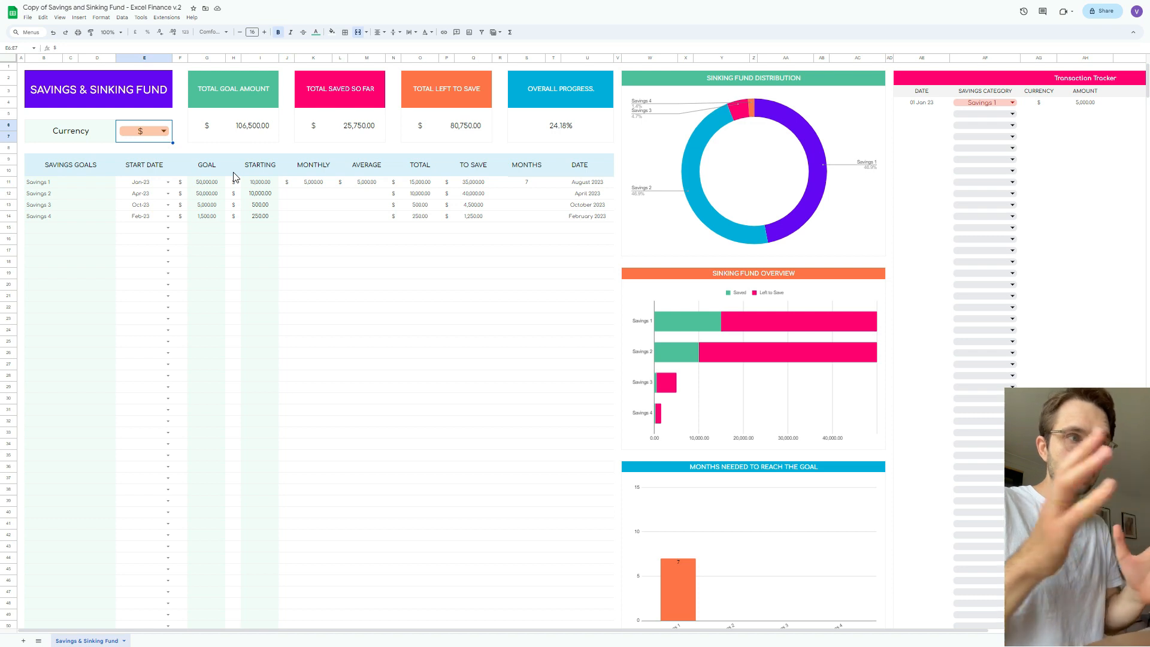
left_click_drag(96, 96, 573, 142)
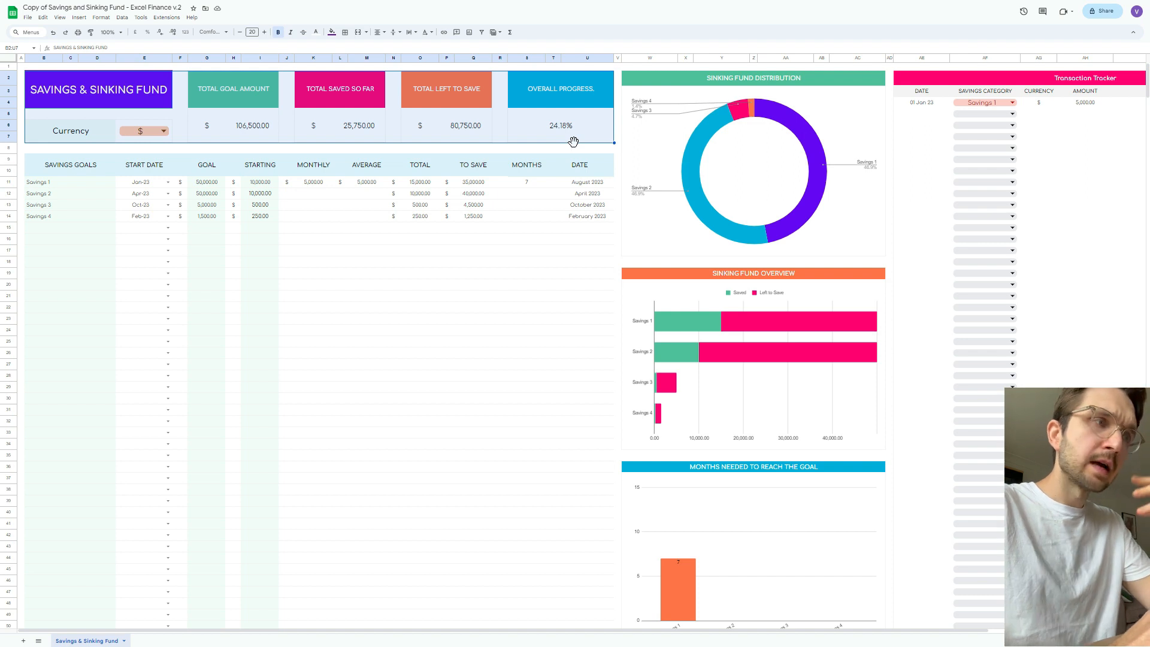
left_click(515, 266)
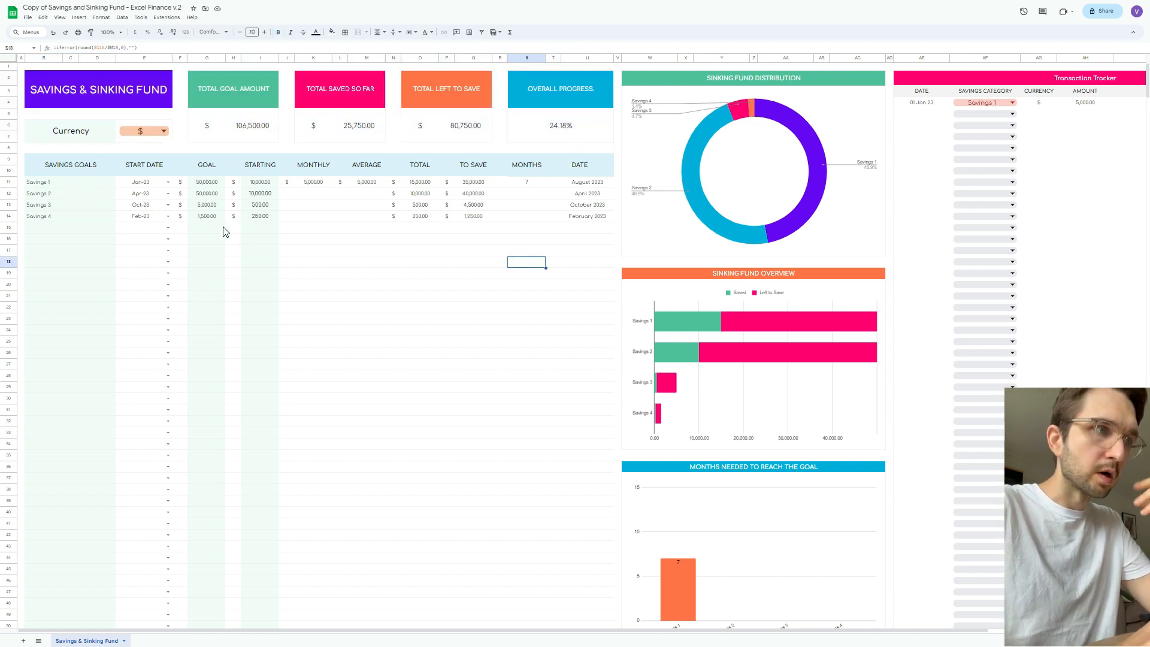
left_click_drag(54, 172, 547, 217)
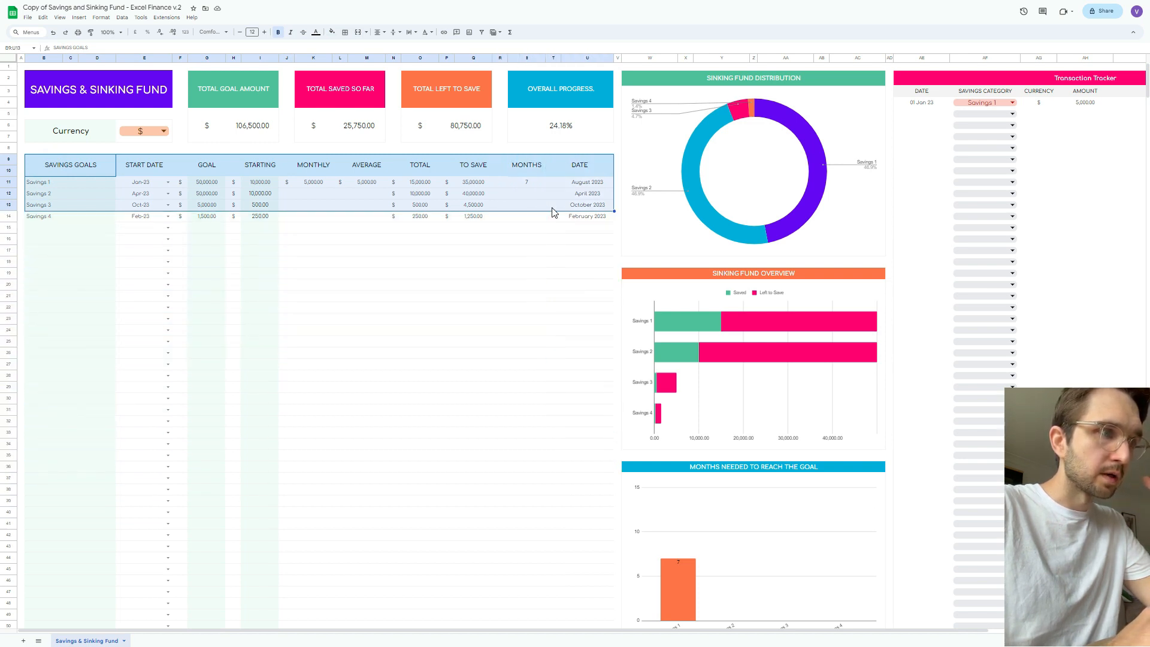
left_click(501, 266)
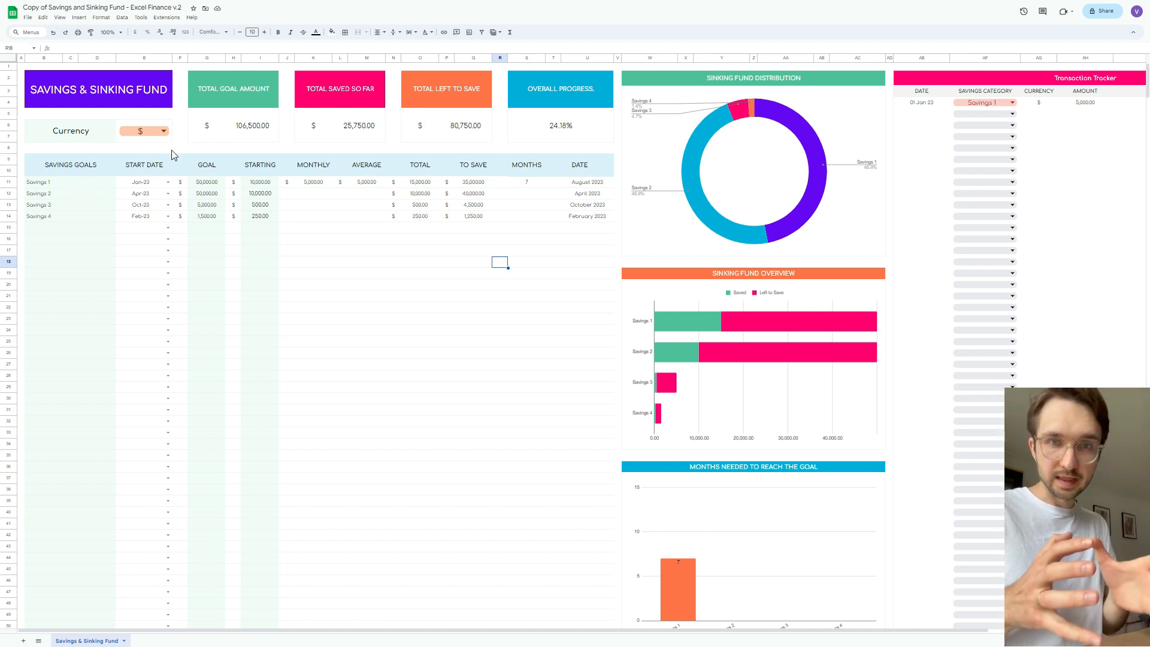
Rename the first two savings goals as Emergency Fund and House Deposit
left_click(56, 181)
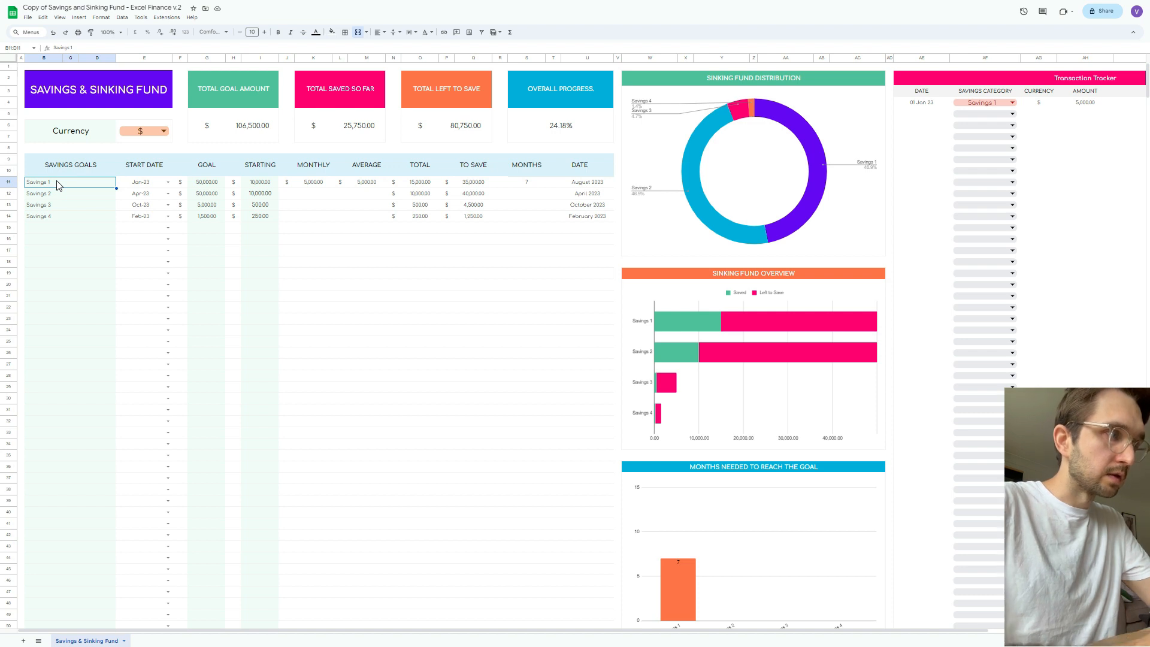
type("Emergency")
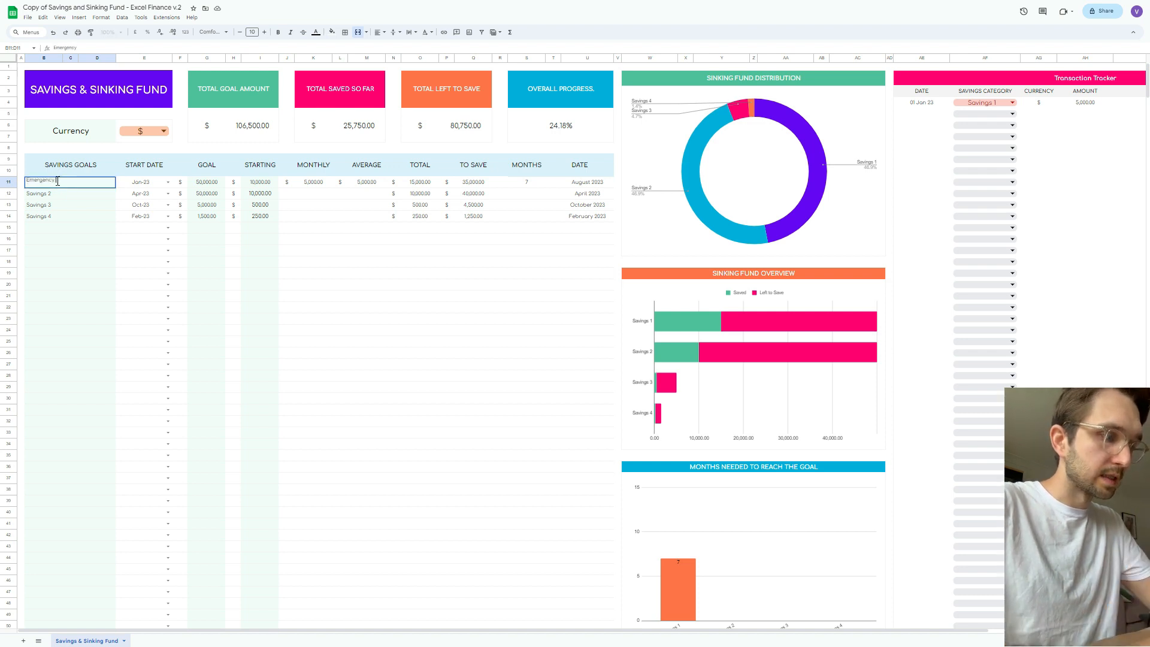
type(" Fund")
key("Return")
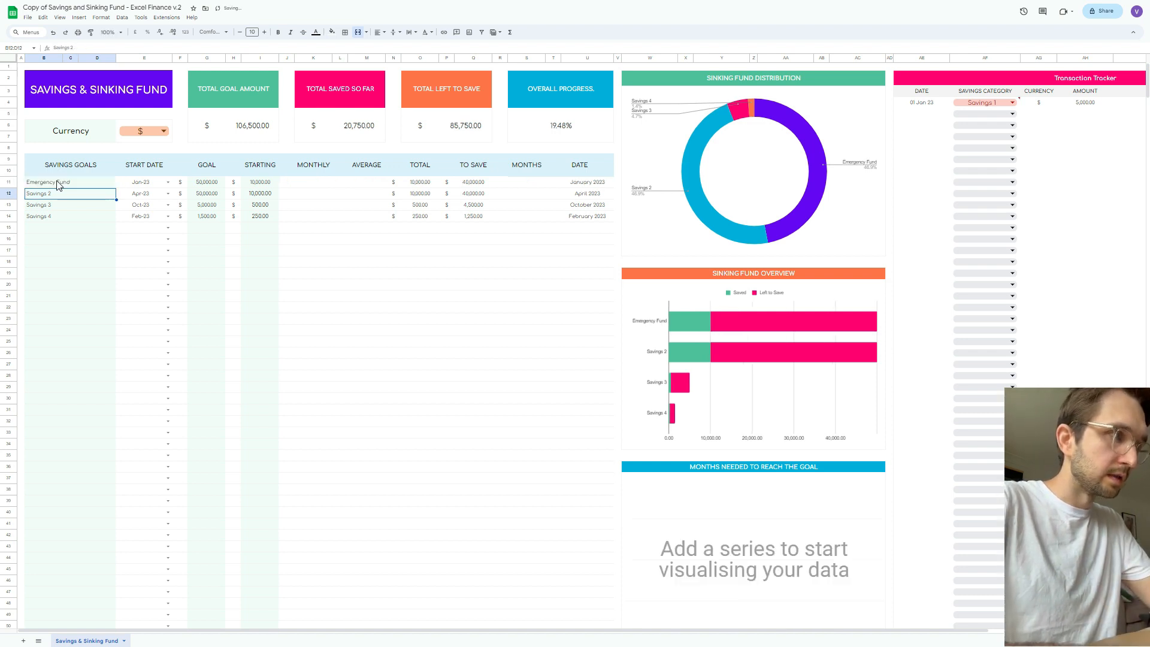
type("House Deposit")
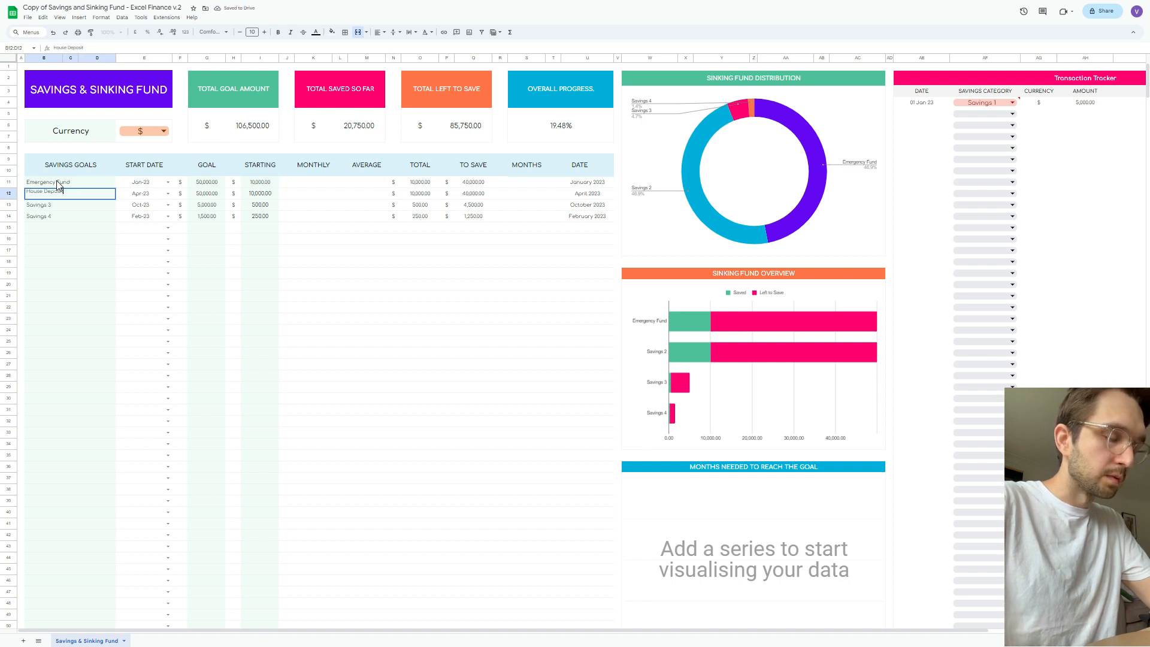
key("Return")
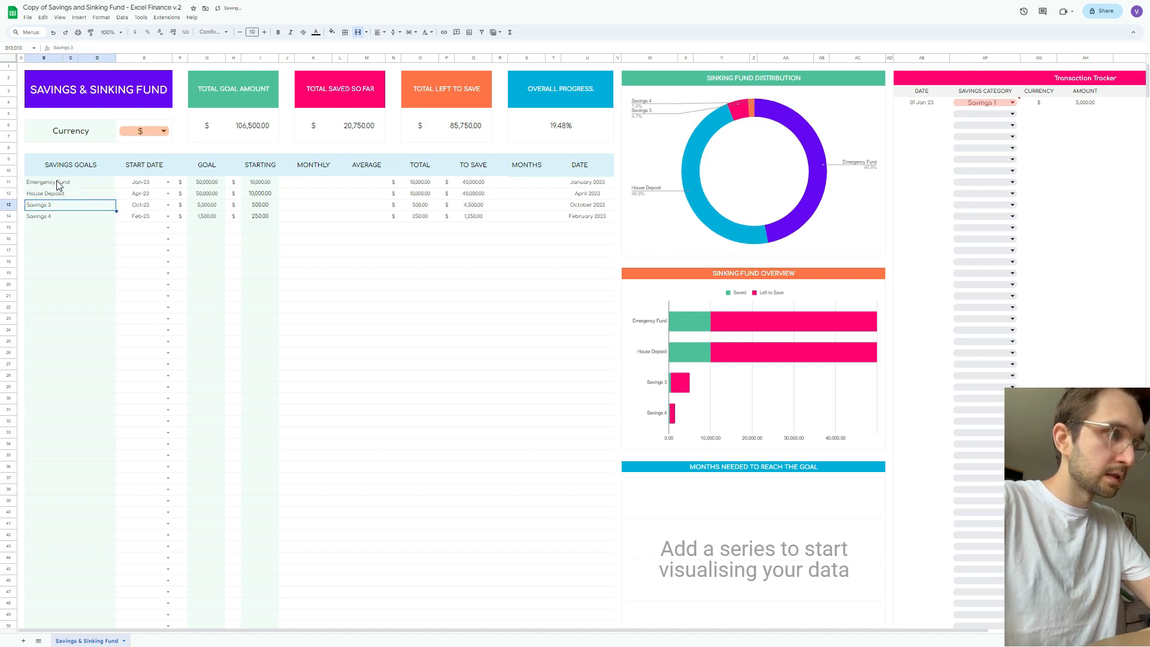
Rename the third and fourth savings goals as Trip to Maldives and iMac
type("Trip to ")
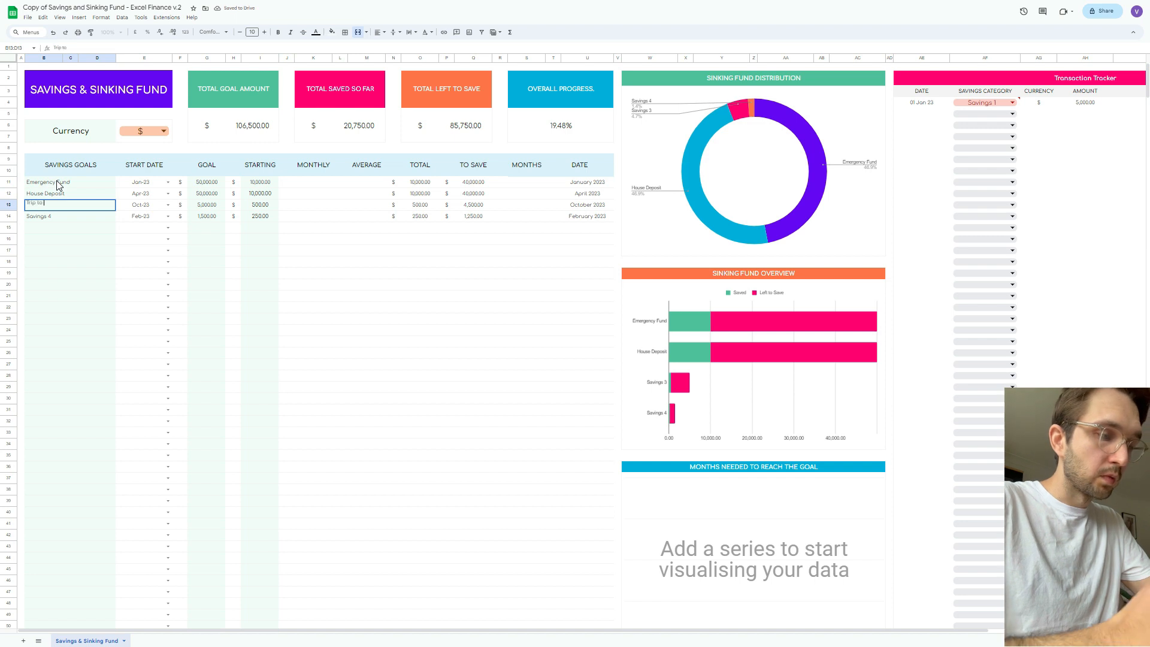
type("Maldiv")
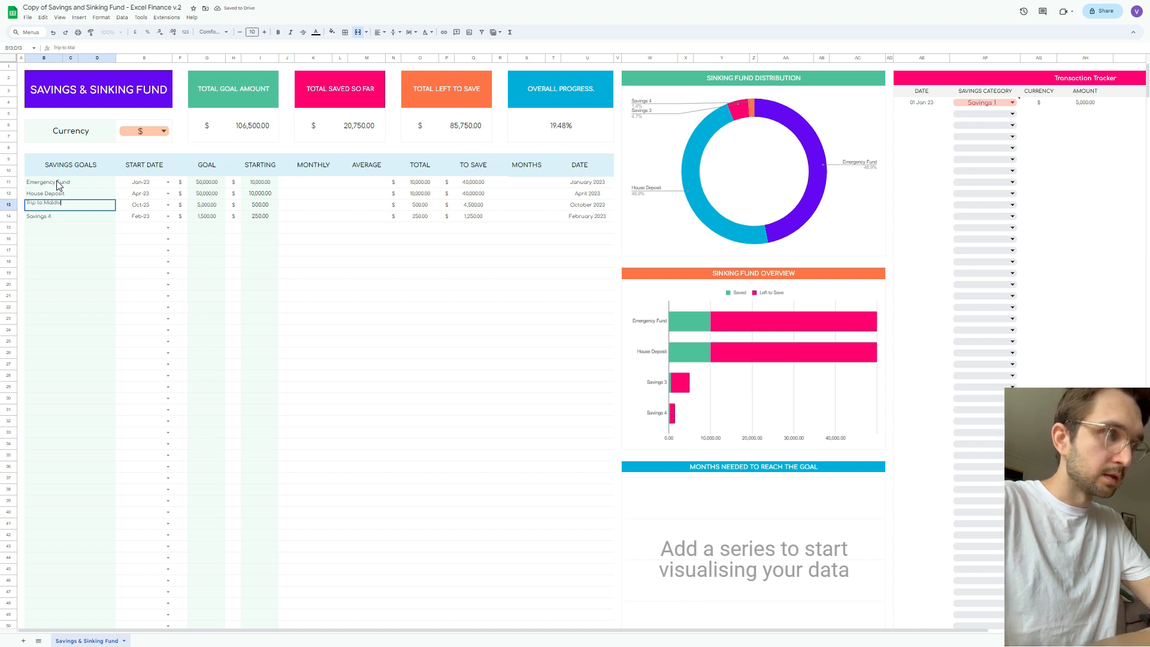
type("es")
key("Return")
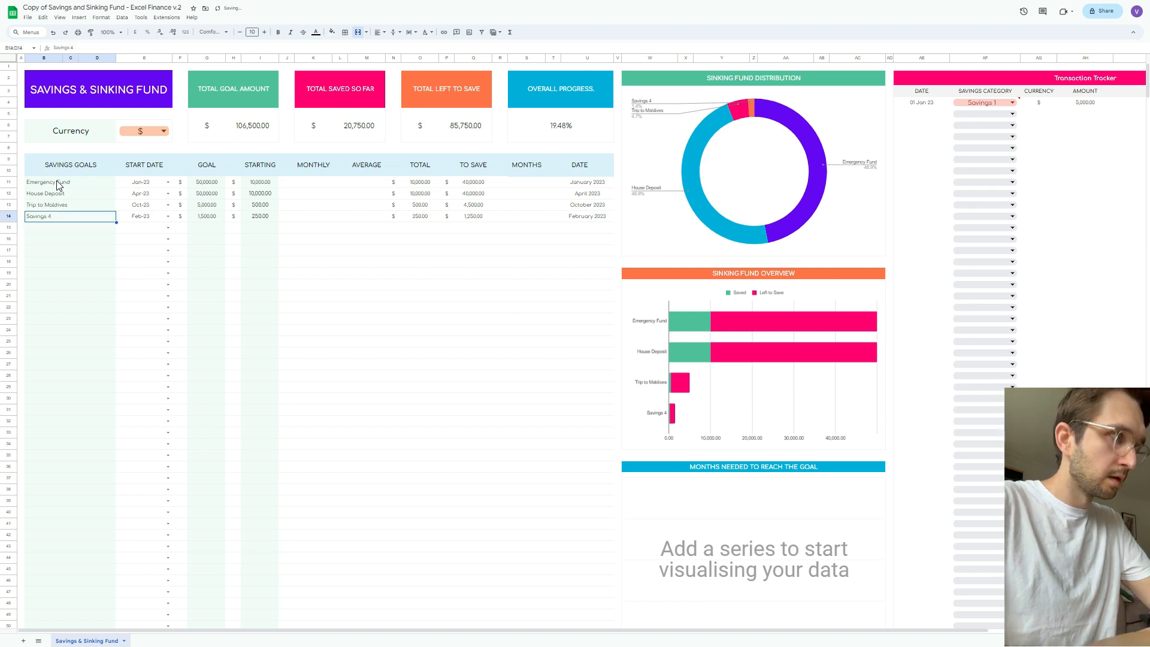
key("BackSpace")
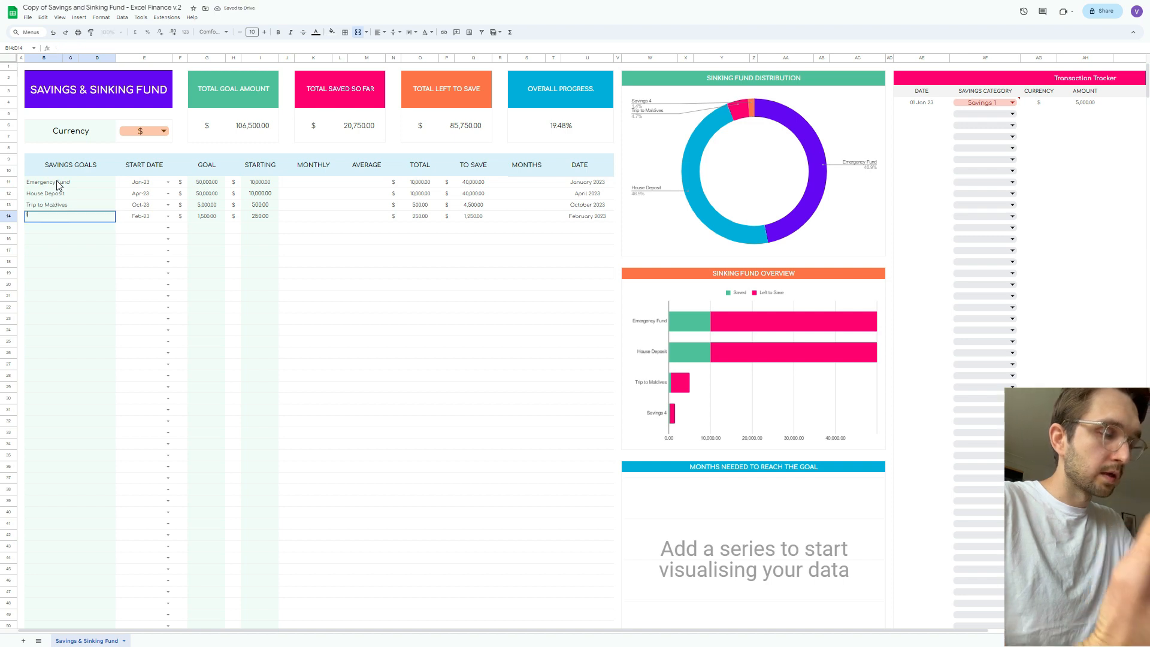
type("iMac")
key("Return")
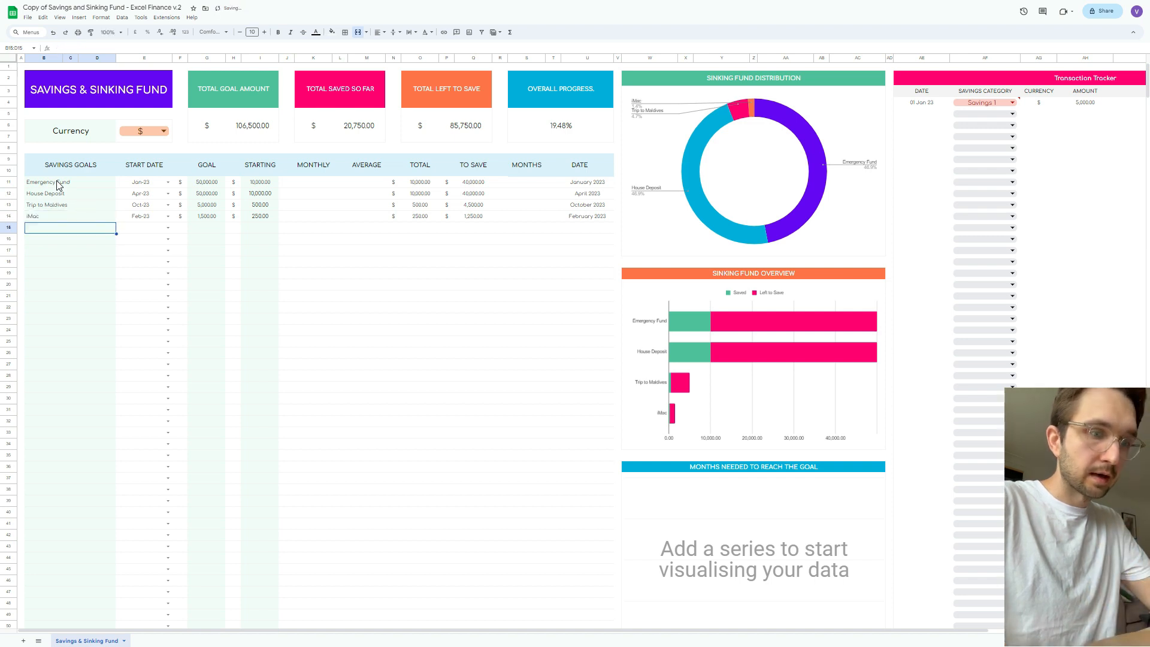
Set the Emergency Fund's goal amount to 100,000 and its starting amount to 20,000
left_click(131, 182)
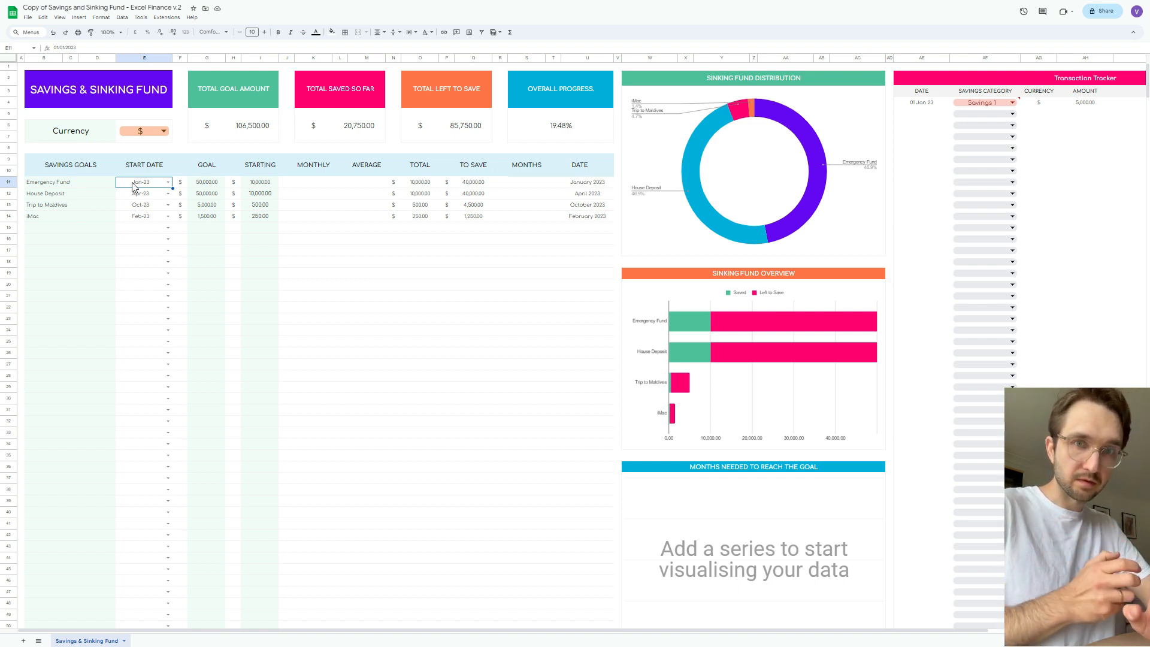
left_click(203, 189)
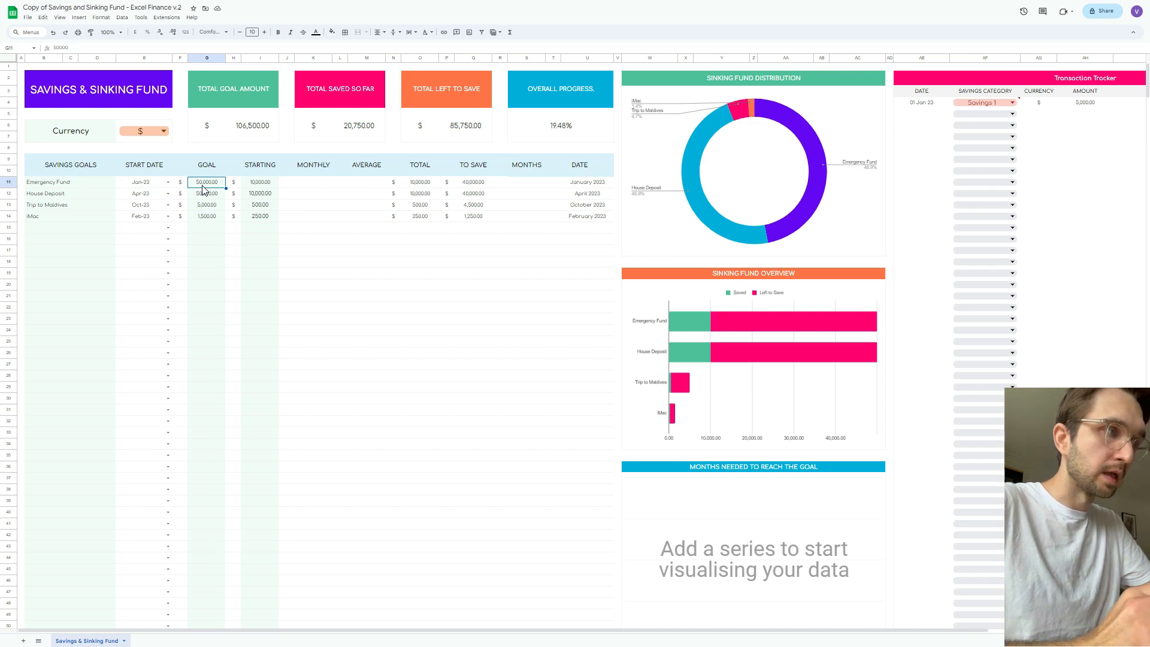
type("10")
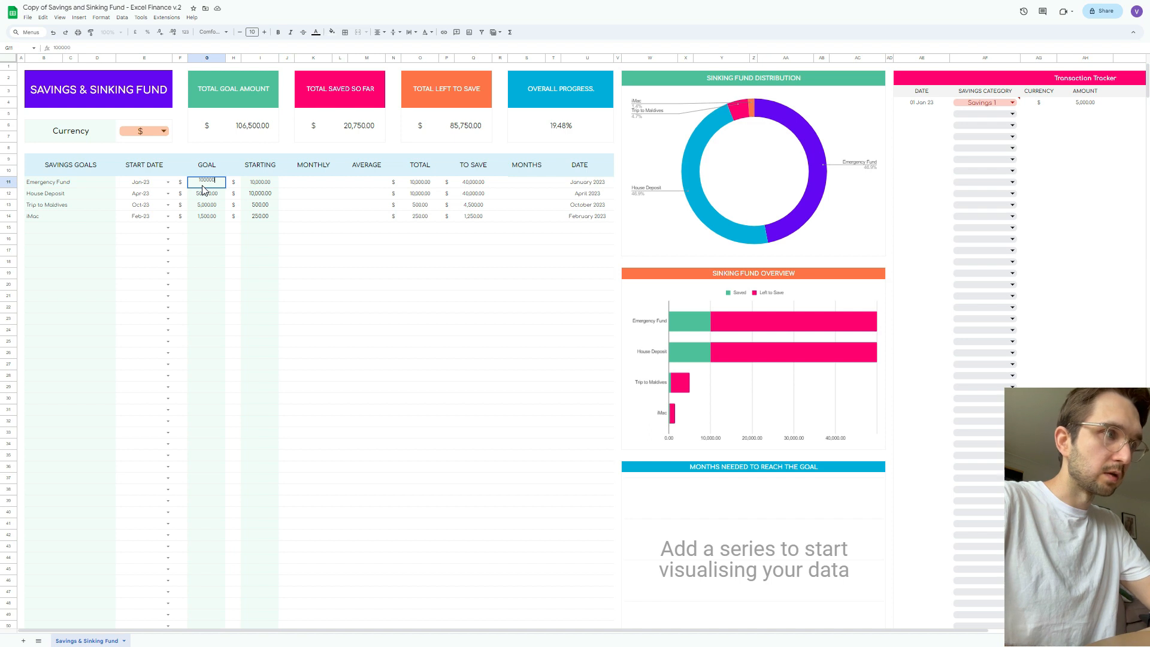
type("0,000")
key("Return")
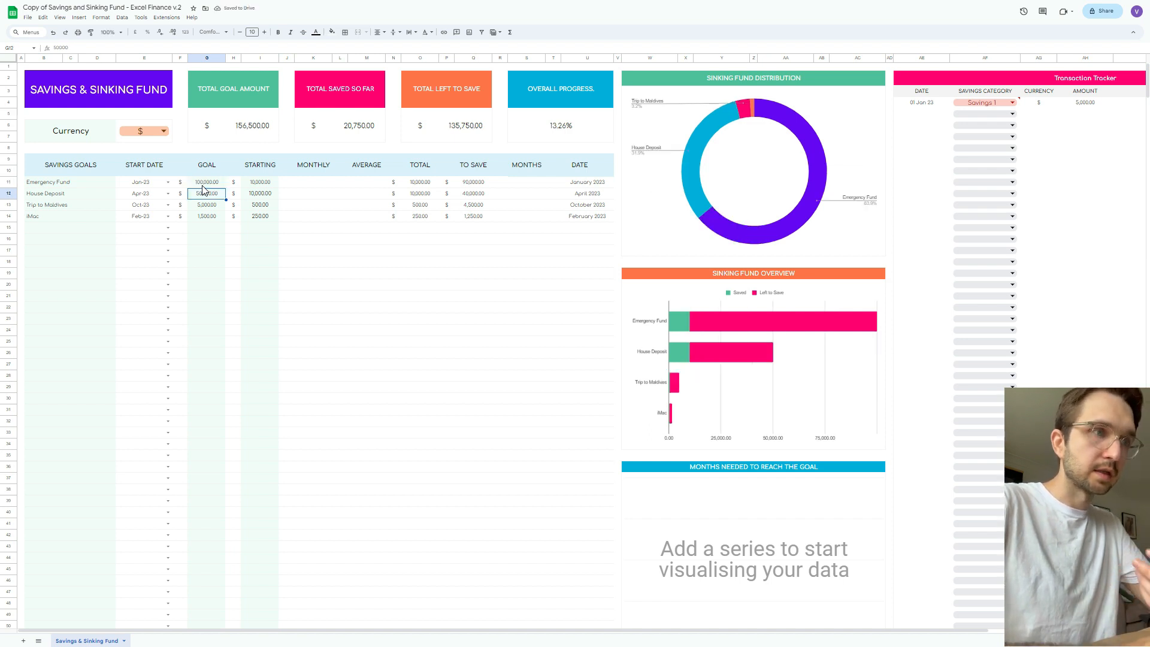
left_click(273, 185)
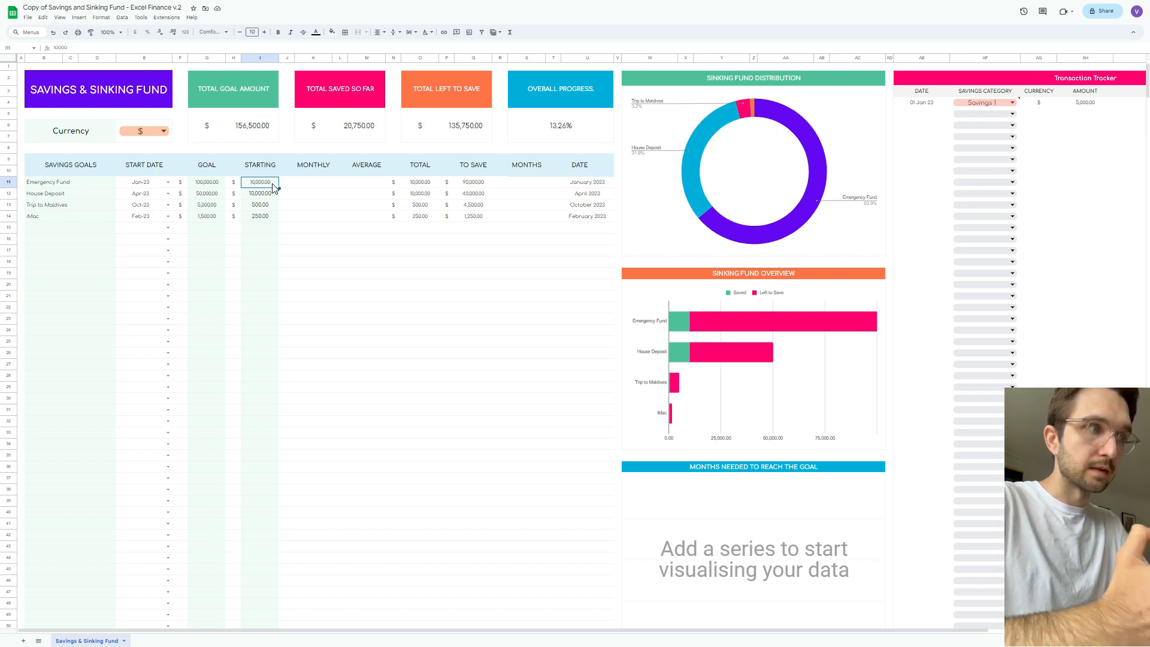
type("200")
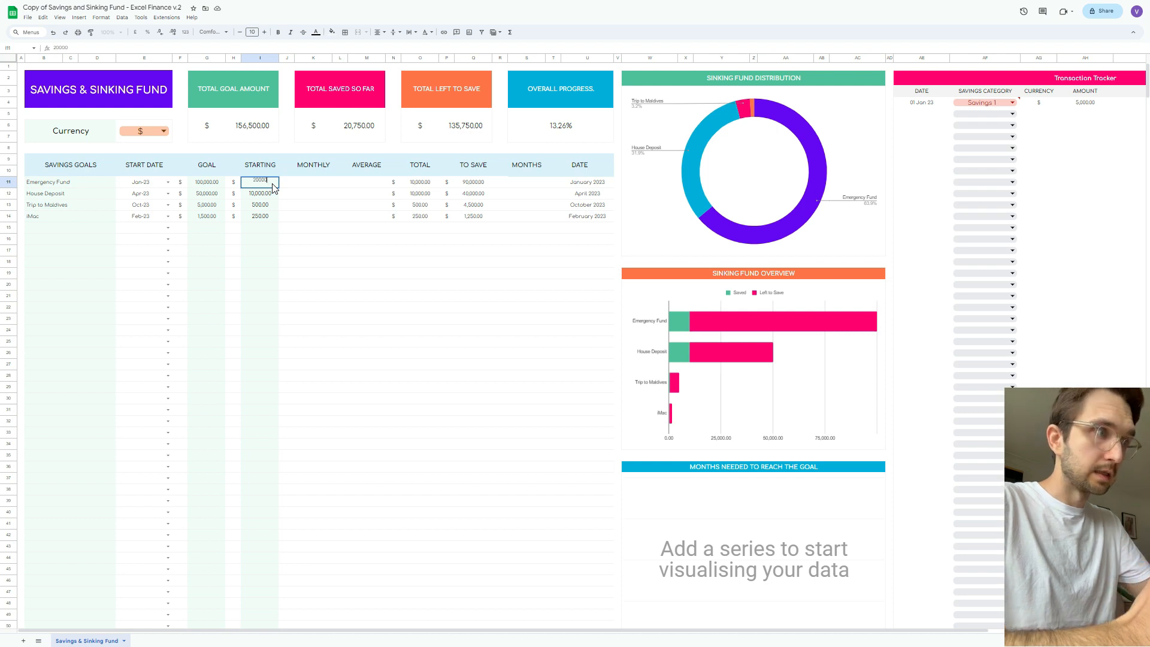
key("Return")
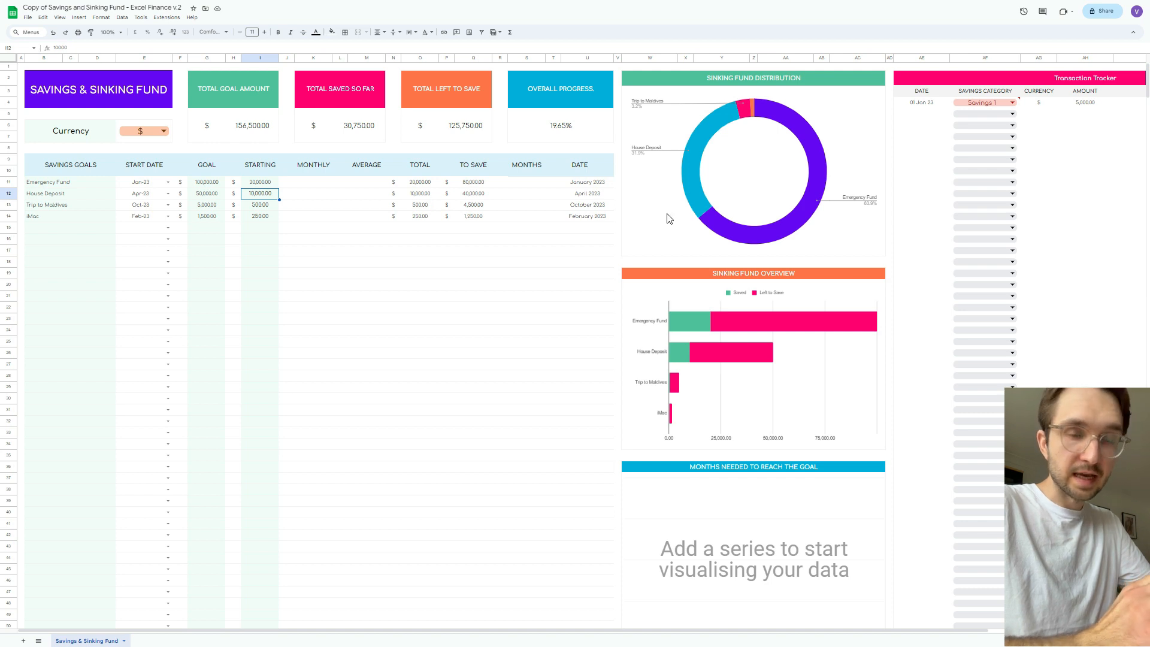
Examine the sinking fund charts and the Transaction Tracker's category choices, comparing them with the savings goals list
scroll(863, 170, "right", 2)
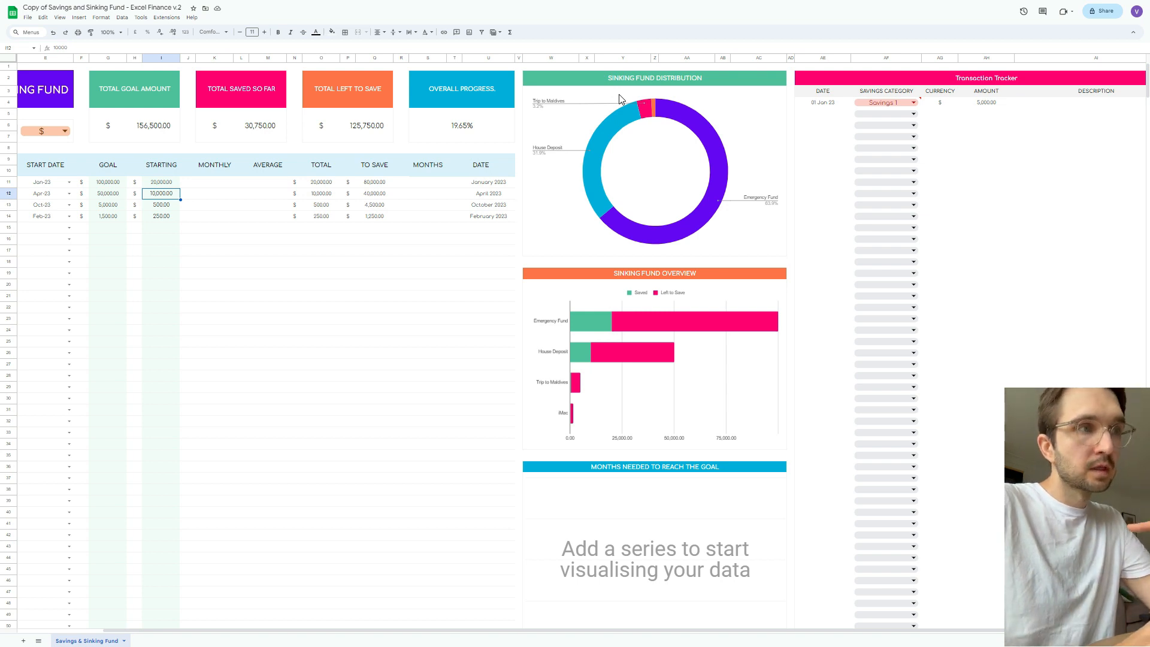
left_click(655, 262)
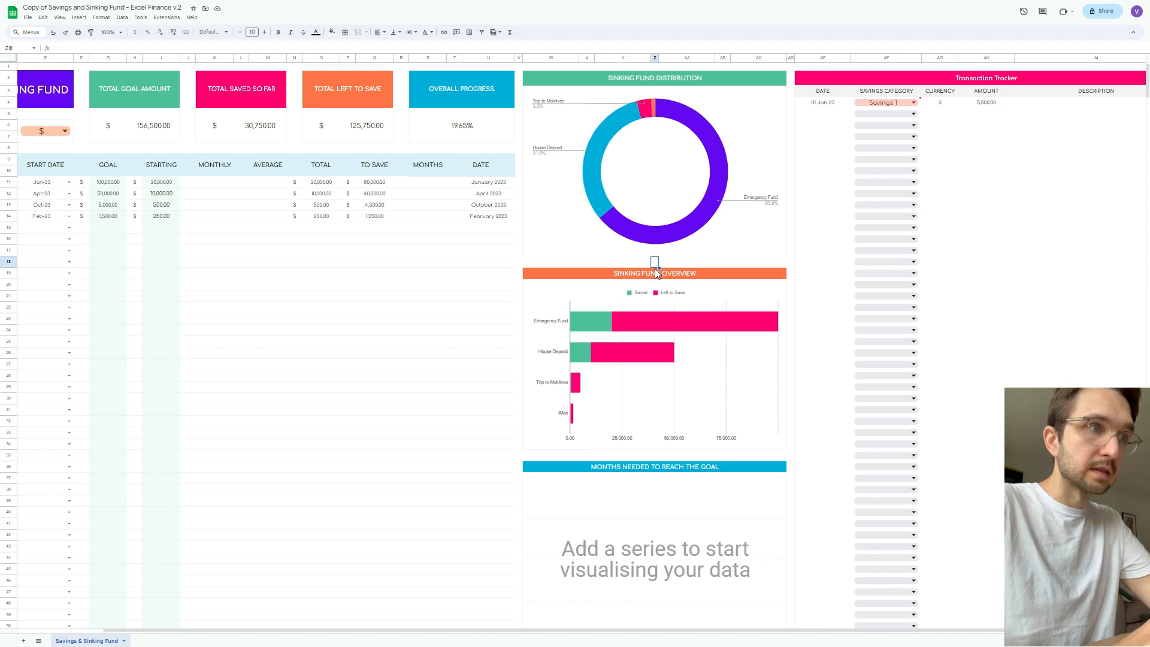
scroll(656, 273, "down", 1)
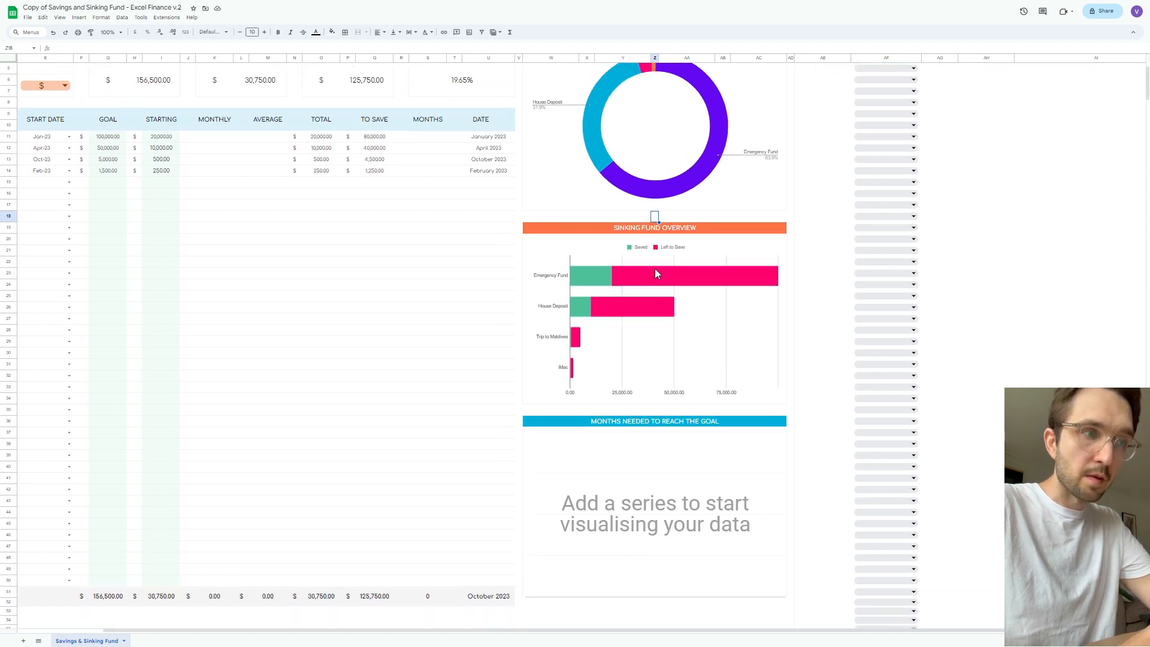
scroll(655, 274, "up", 1)
scroll(656, 274, "right", 2)
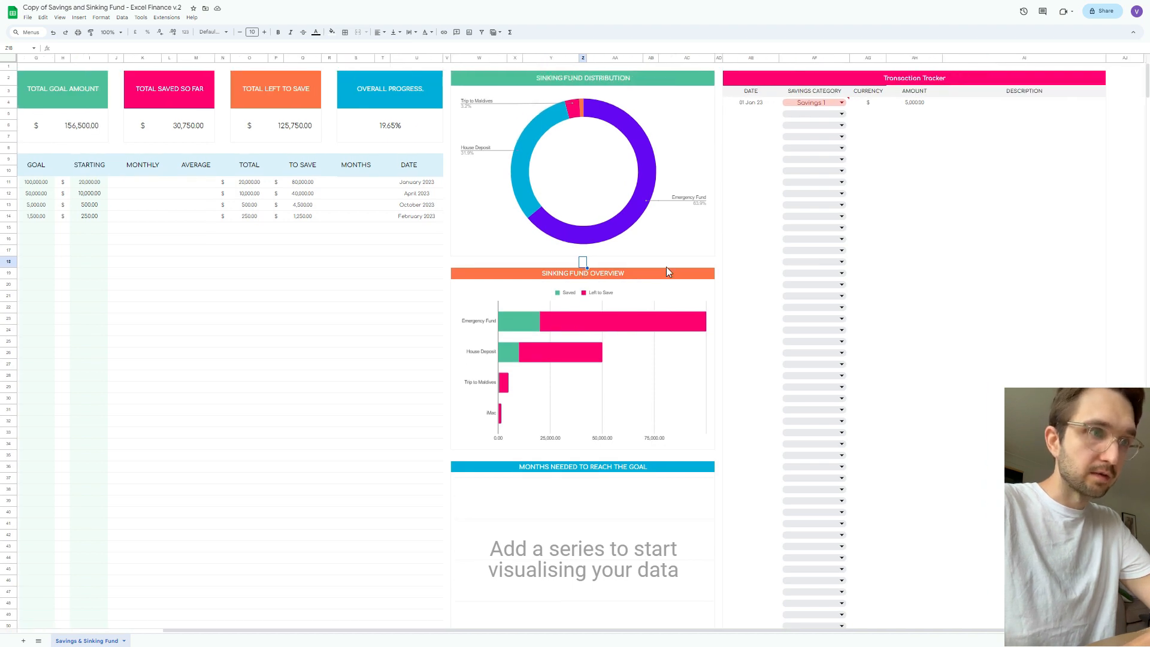
left_click(838, 105)
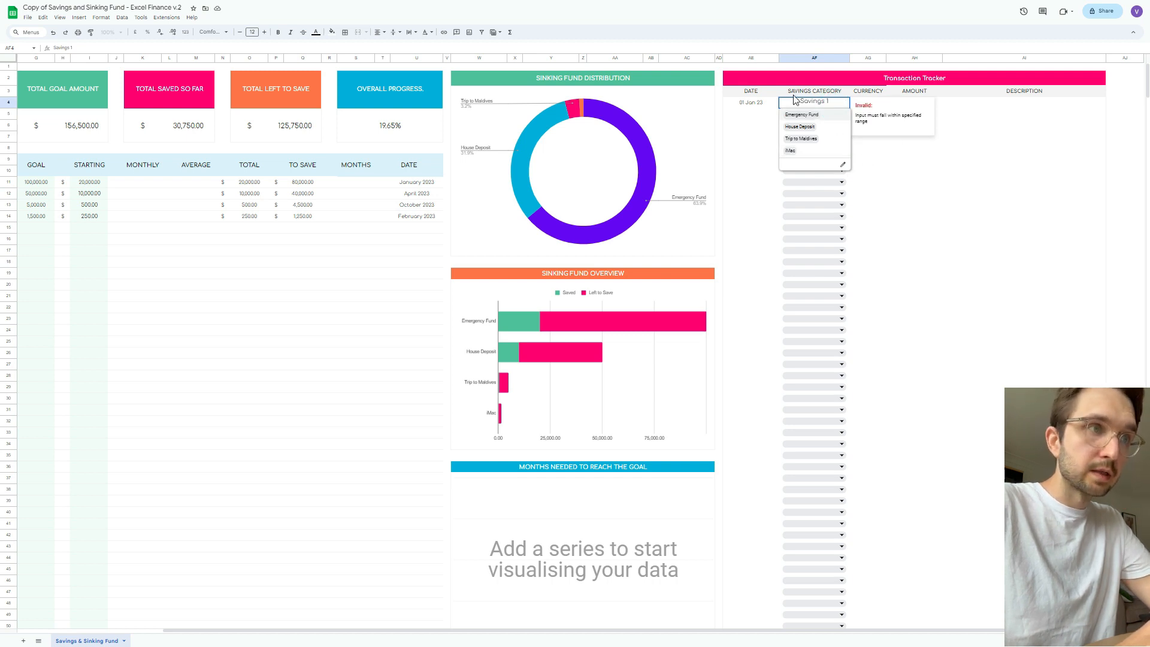
left_click(758, 103)
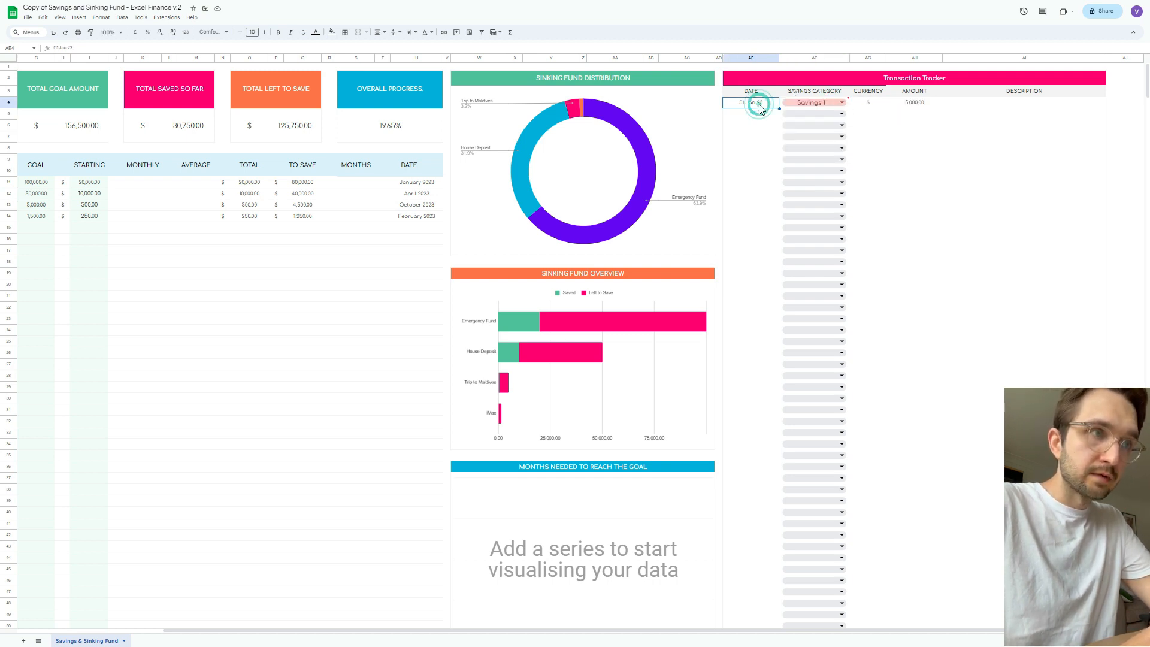
left_click(814, 92)
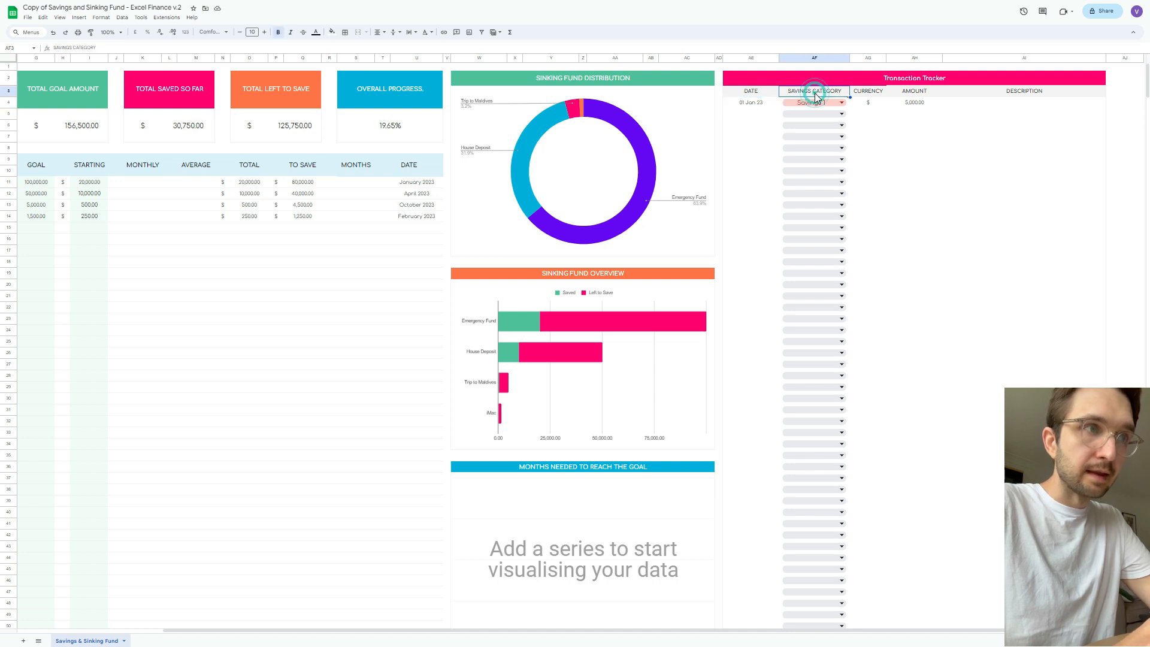
scroll(800, 104, "left", 5)
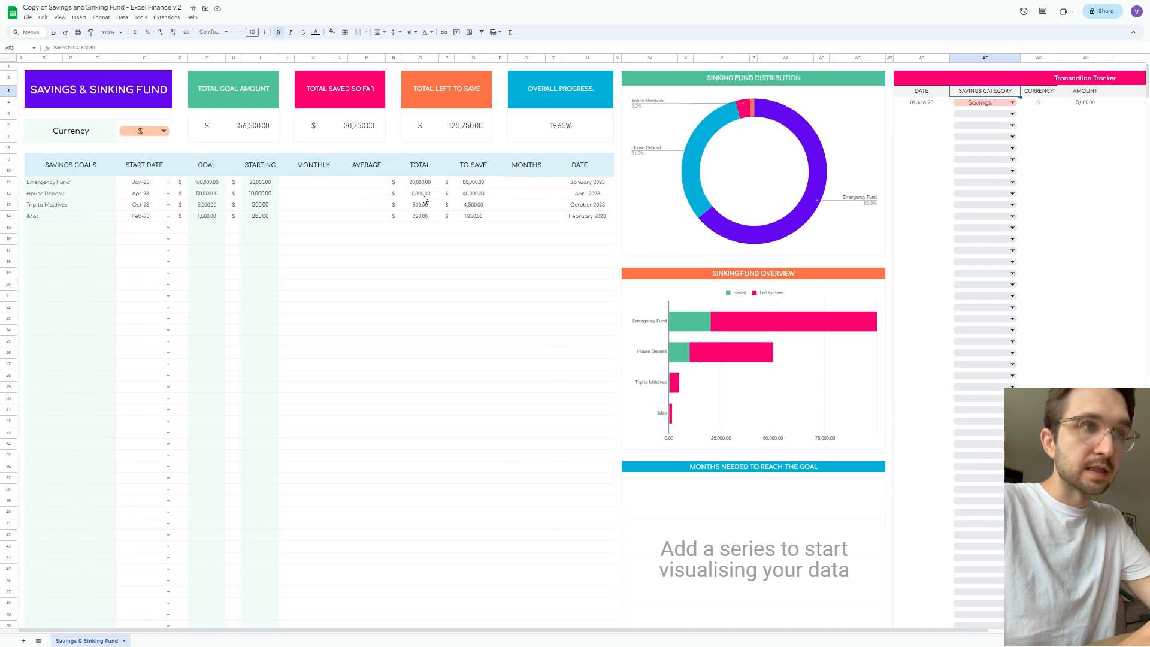
left_click(42, 205)
Set the savings category of the first transaction in the Transaction Tracker to Emergency Fund
scroll(341, 249, "right", 5)
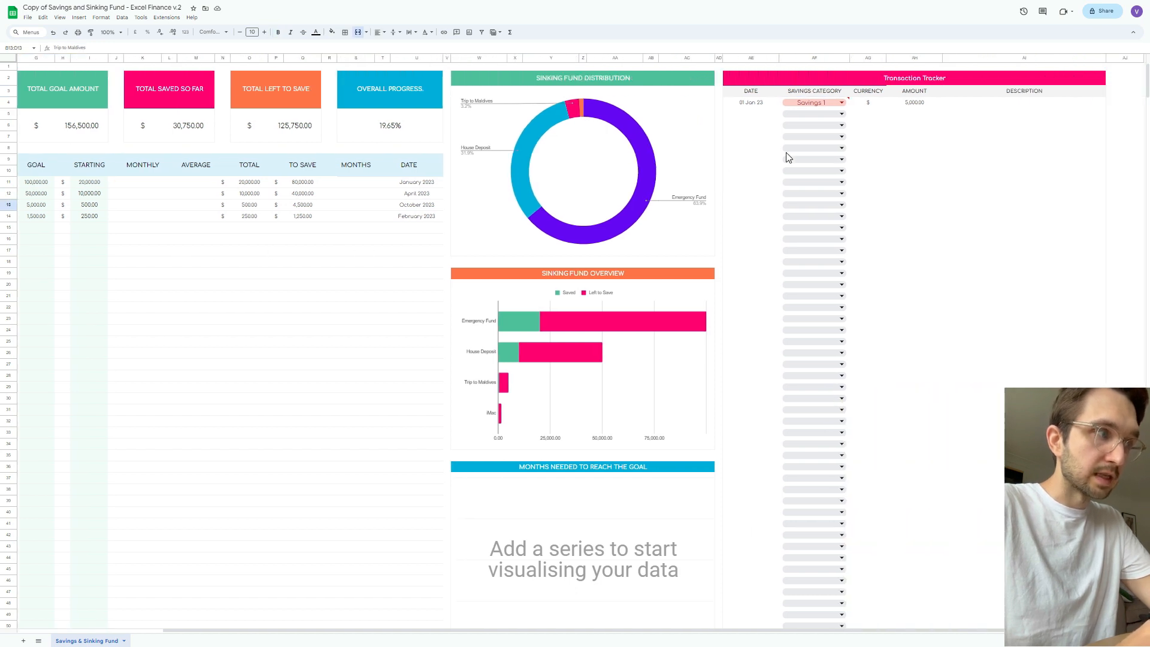
left_click(837, 105)
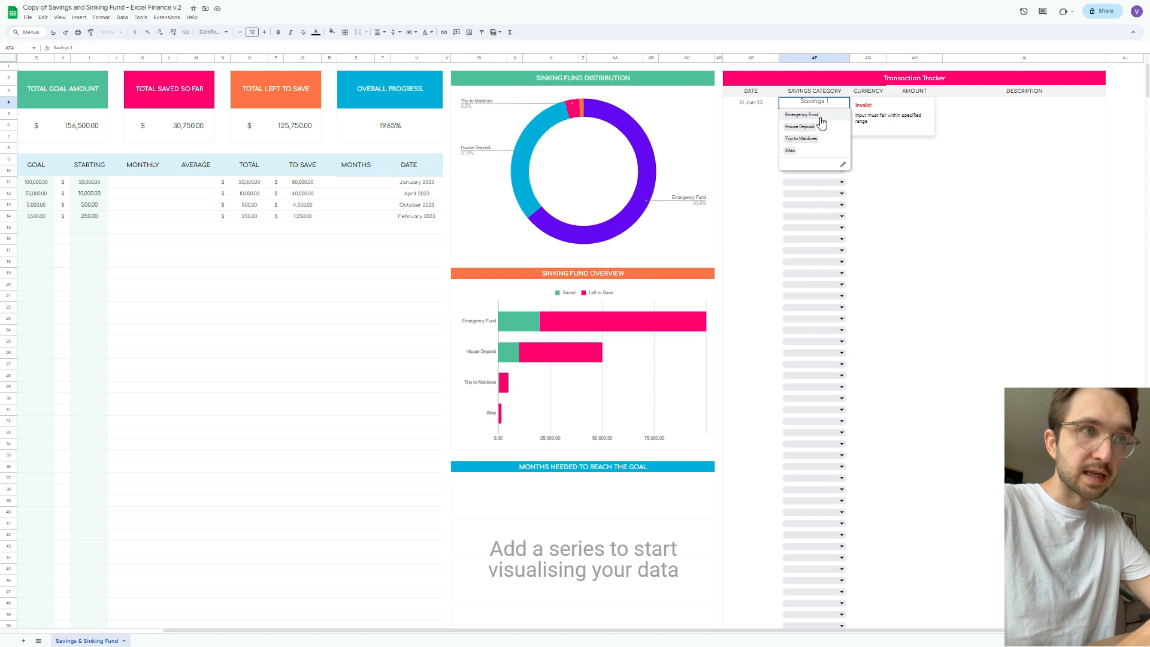
left_click(821, 117)
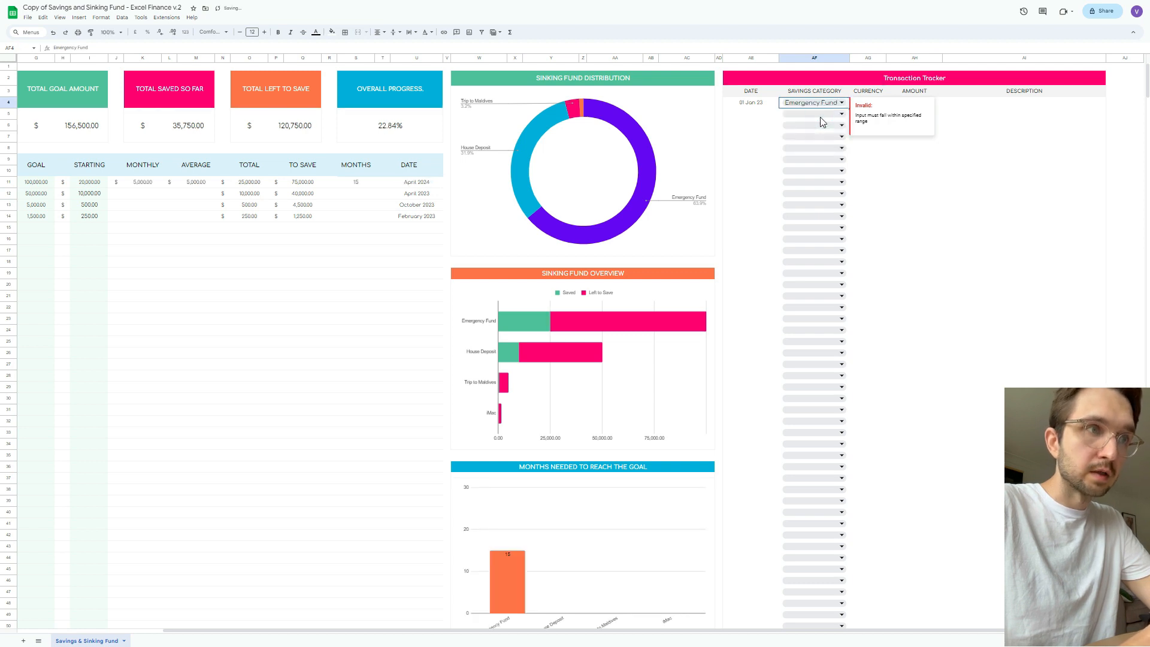
left_click(901, 148)
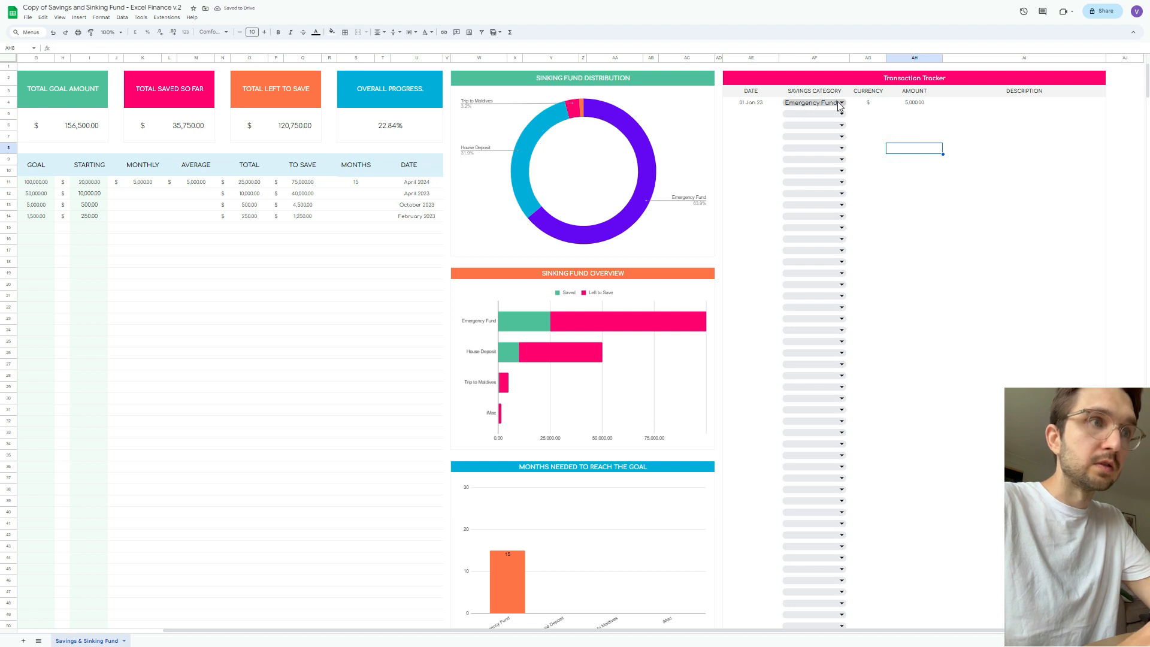
Examine the first transaction's amount and the Emergency Fund's MONTHLY formula, including the SUMIFS ranges and criterion it uses, leaving the formula unedited
left_click(921, 104)
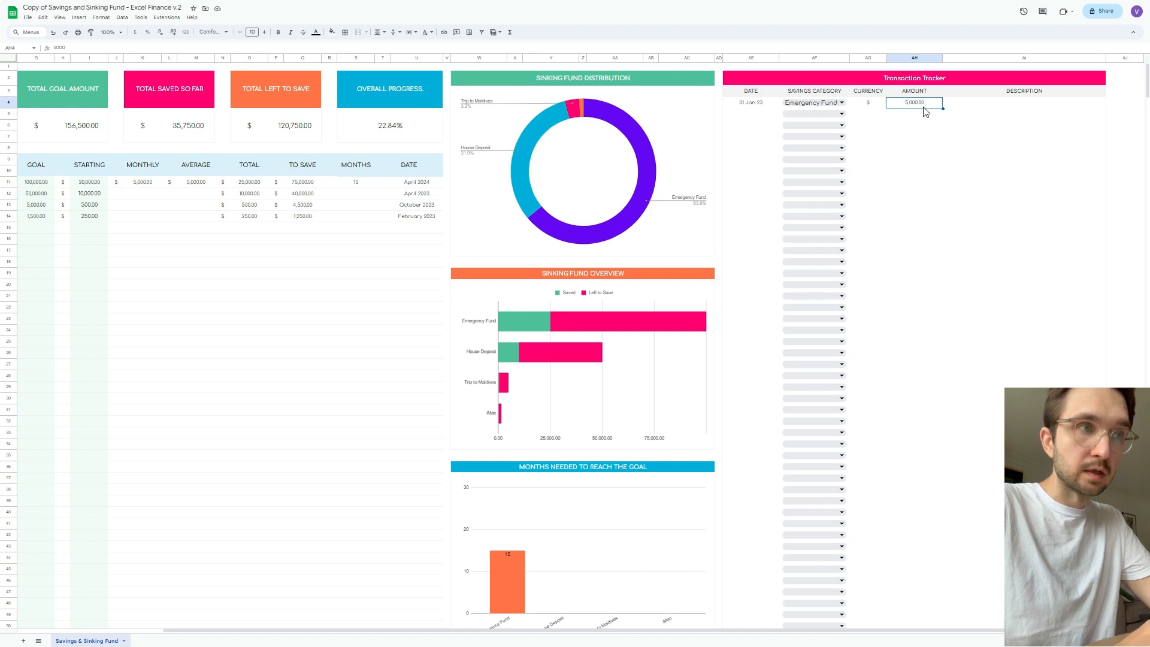
scroll(647, 223, "left", 5)
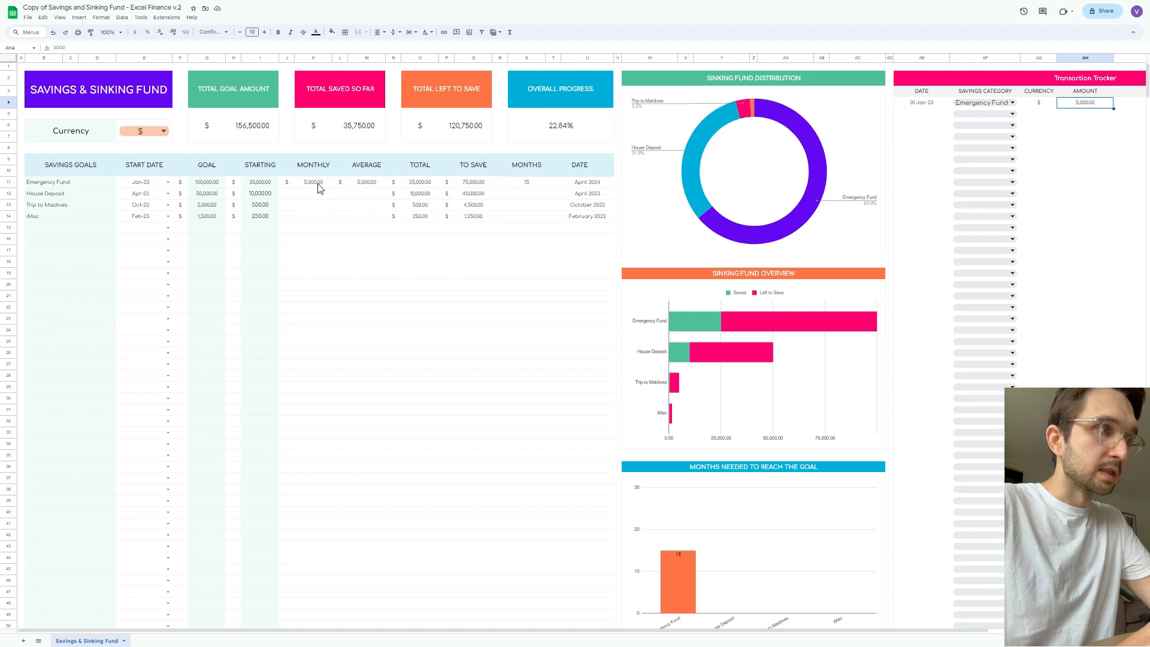
left_click(314, 180)
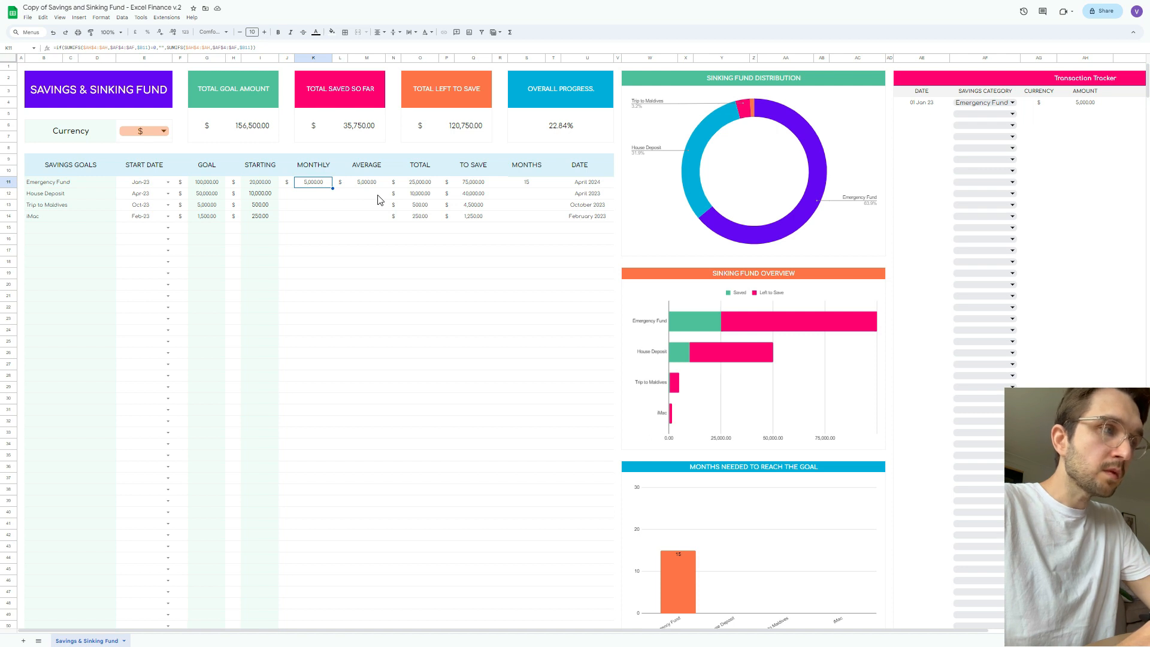
double_click(313, 183)
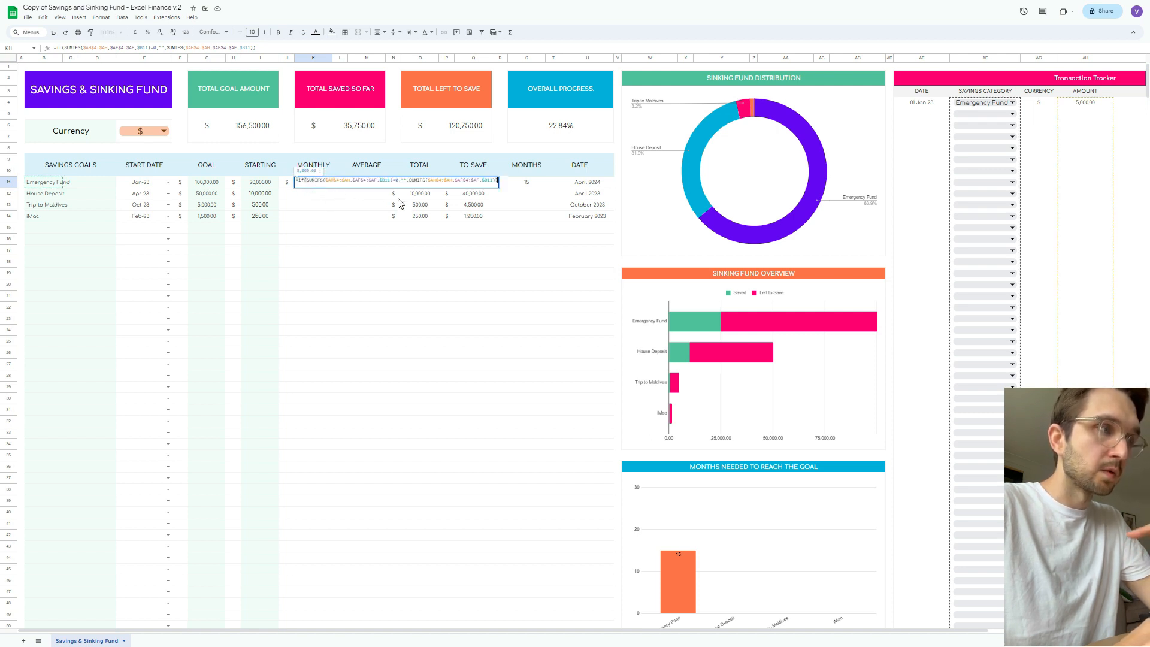
scroll(400, 203, "right", 3)
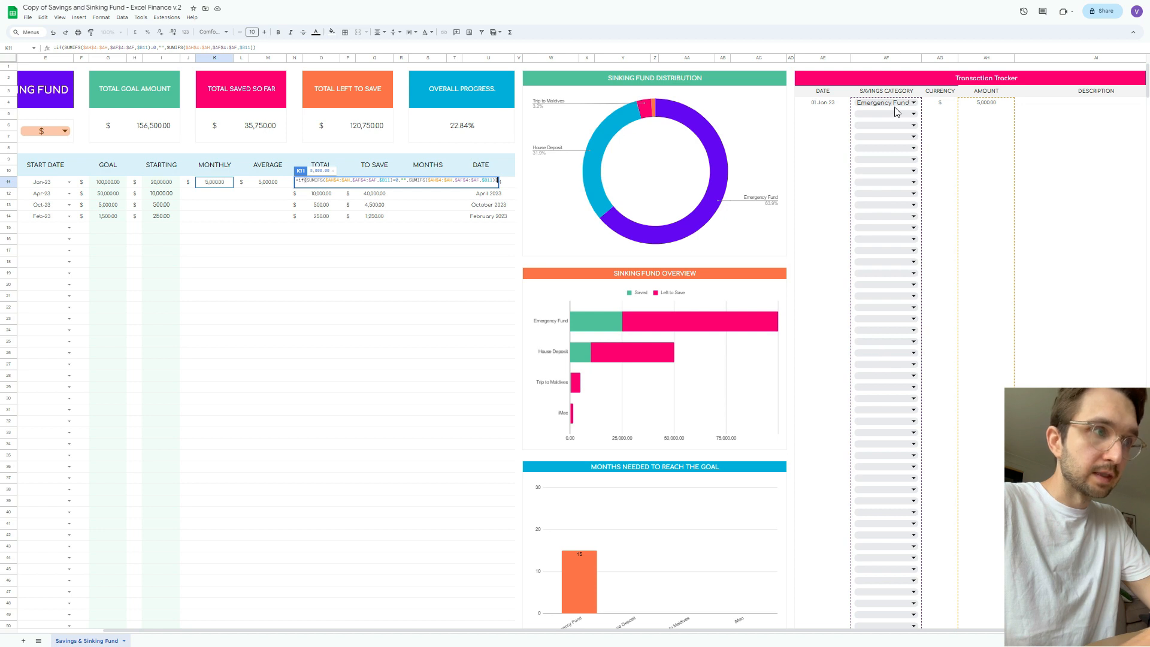
scroll(371, 213, "left", 3)
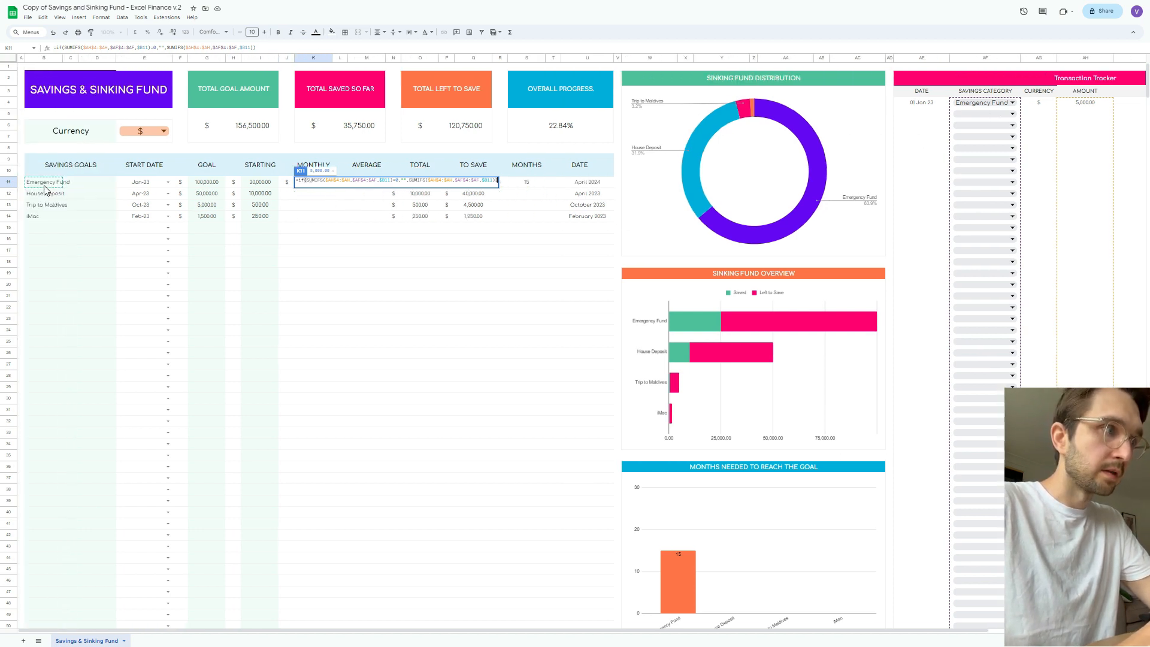
left_click(381, 182)
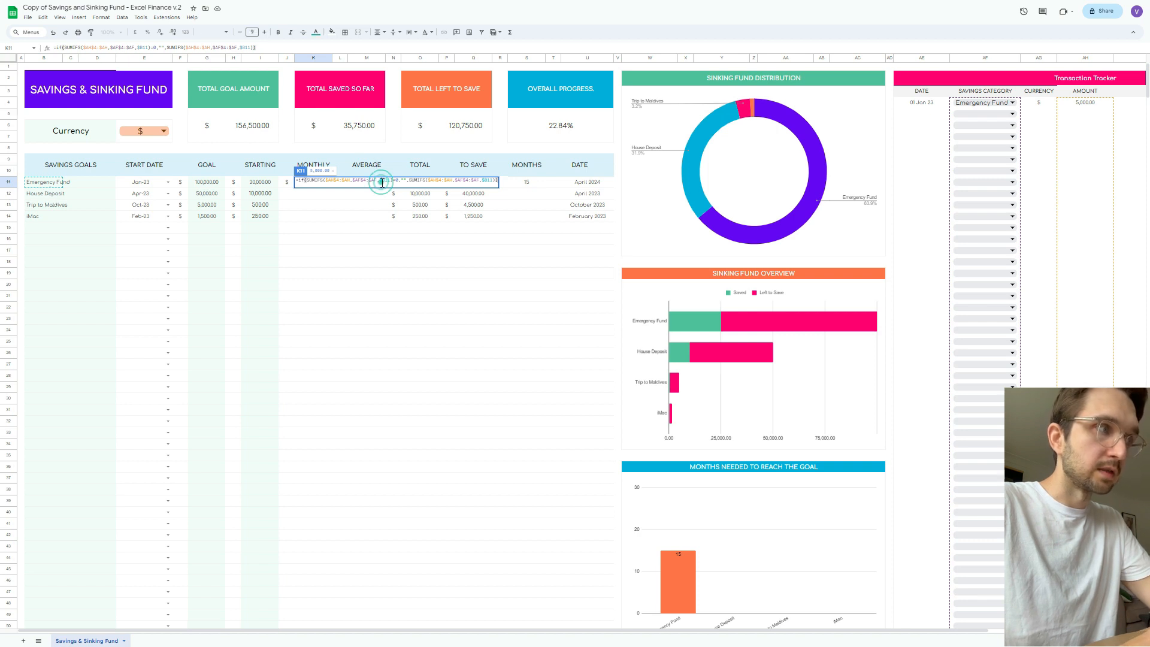
left_click(398, 183)
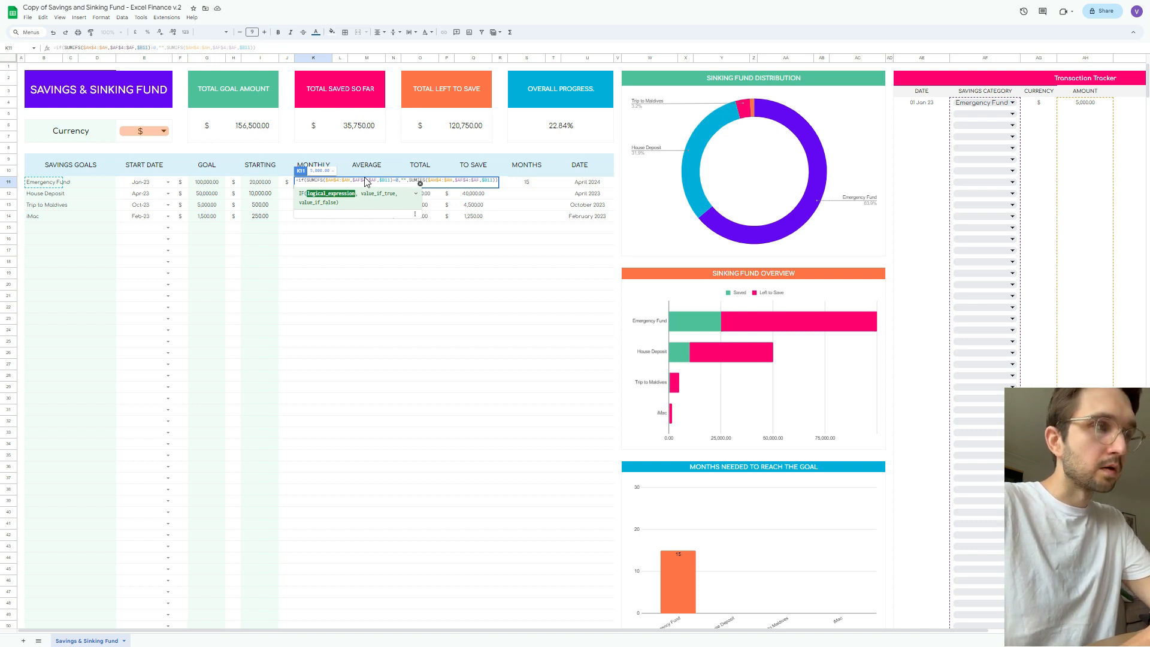
scroll(402, 172, "down", 2)
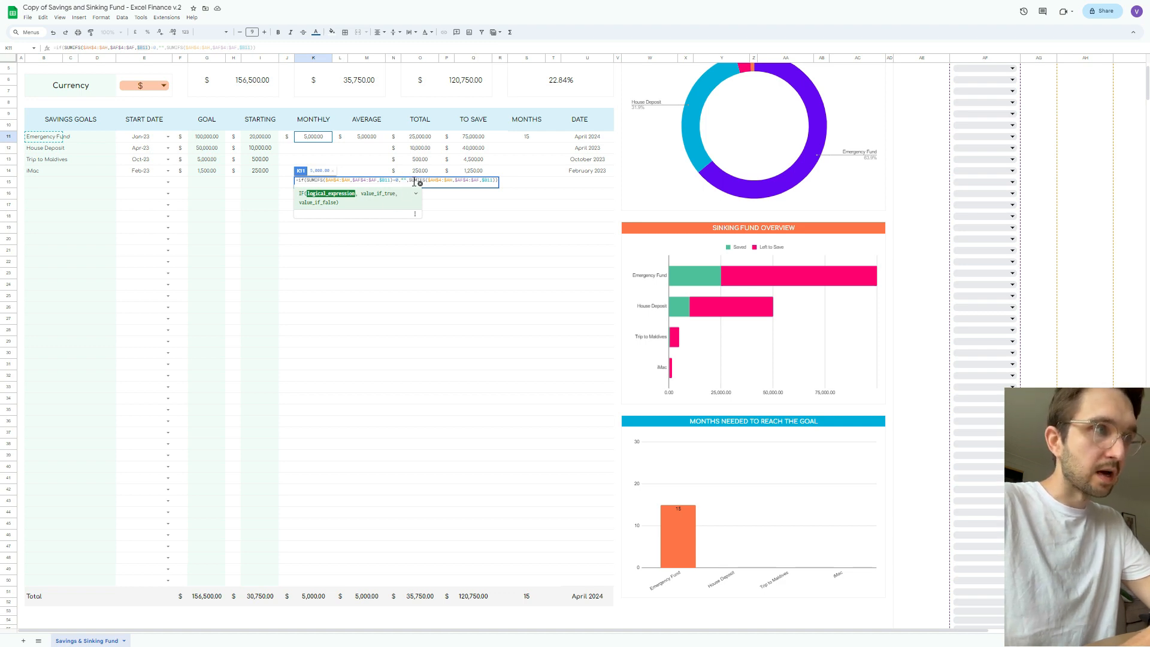
left_click(436, 179)
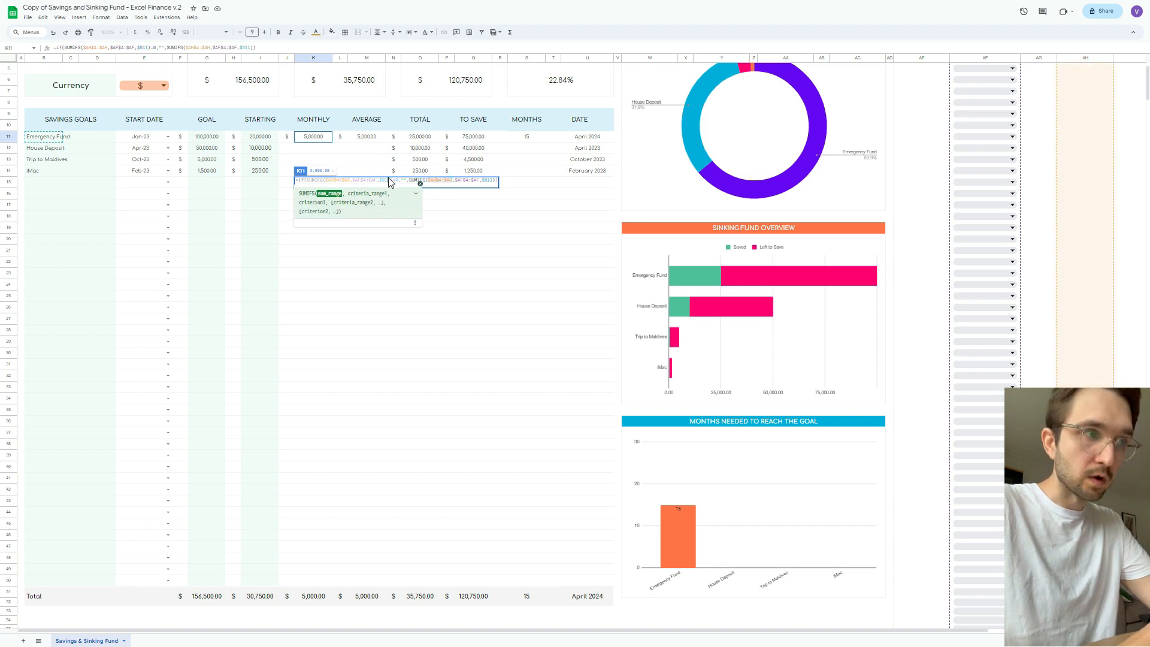
left_click(388, 177)
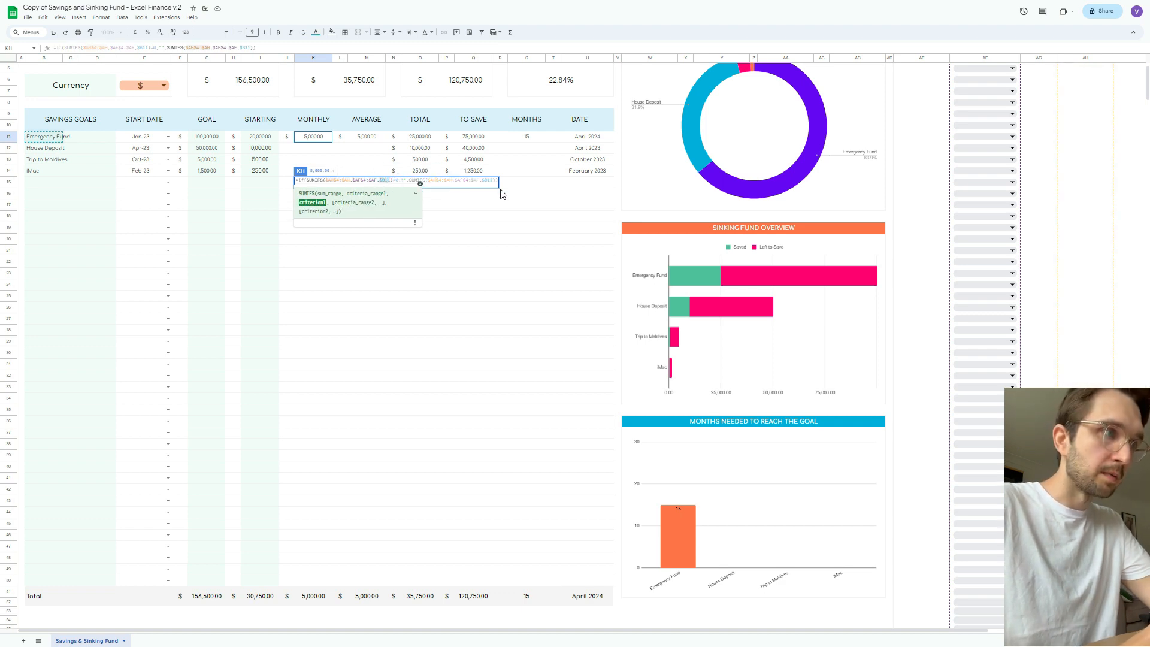
key("Escape")
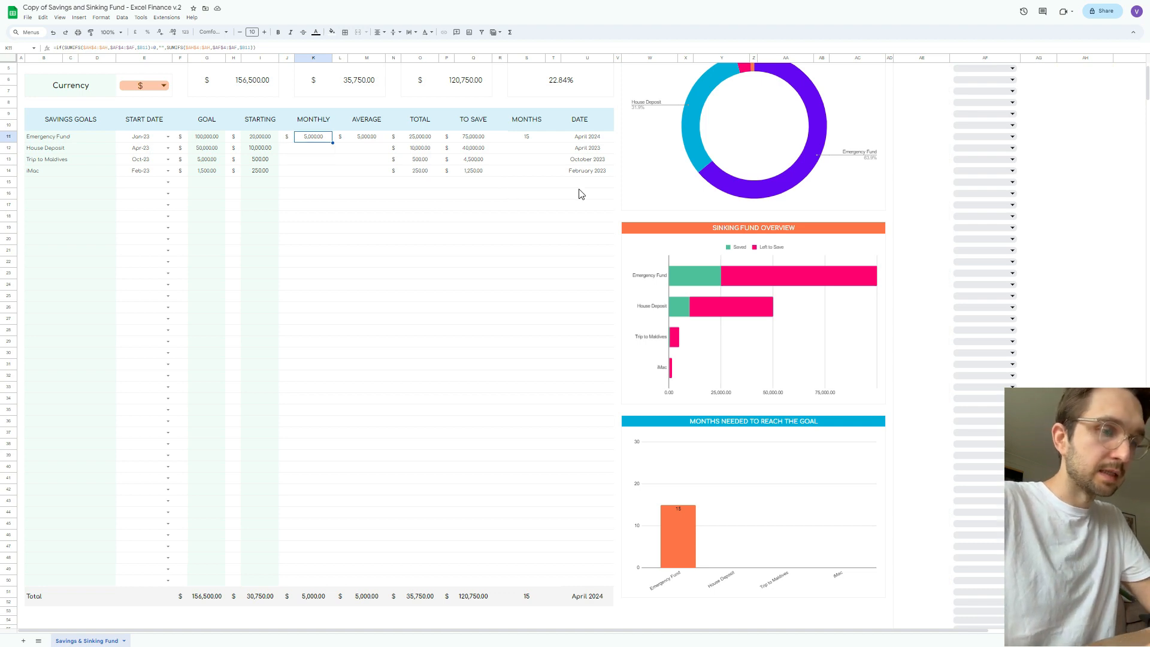
Start a second entry in the Transaction Tracker dated 1 February 2023
key("Right")
scroll(578, 192, "up", 2)
scroll(591, 188, "right", 3)
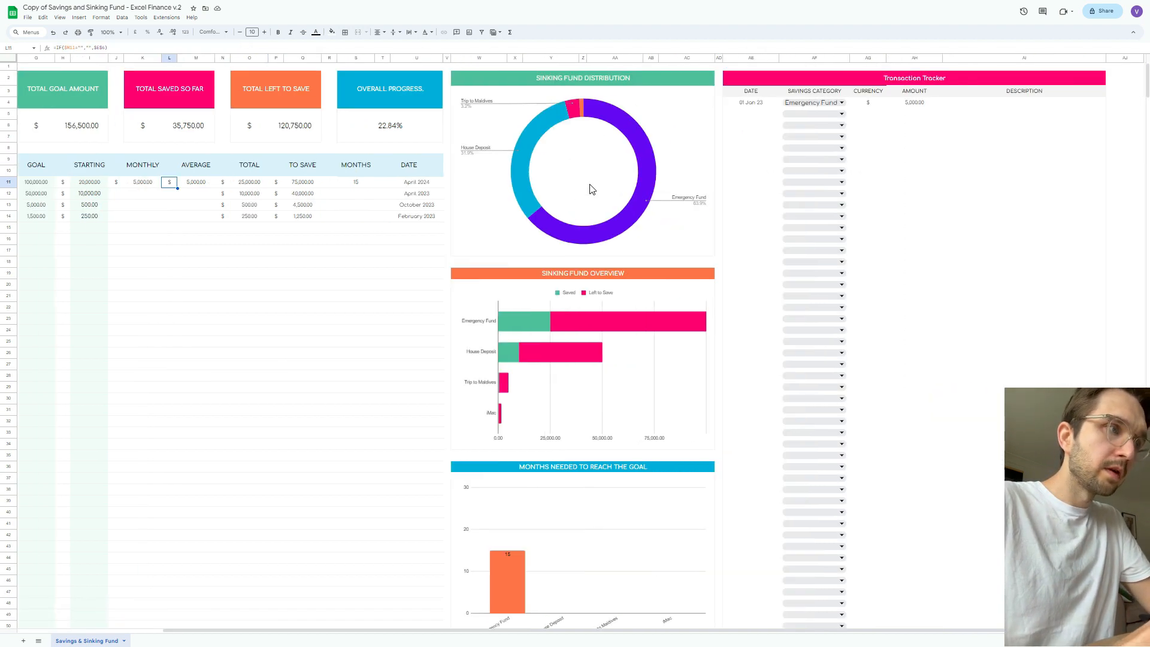
left_click(762, 115)
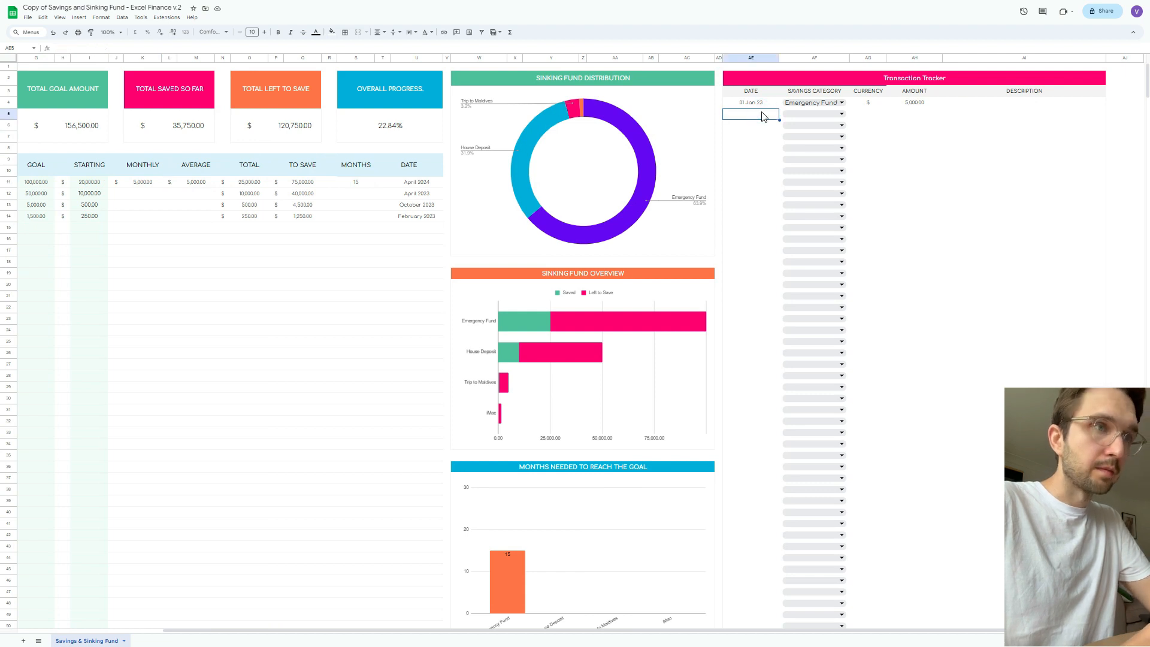
type("1 Feb")
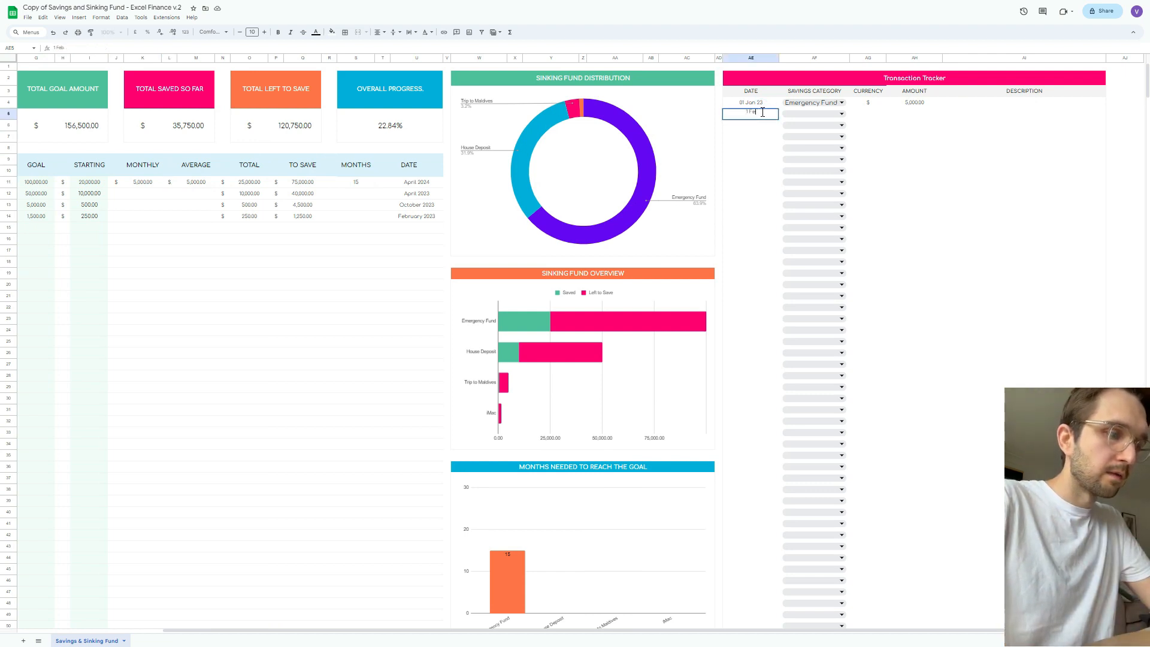
type("rub")
type("ary 2023")
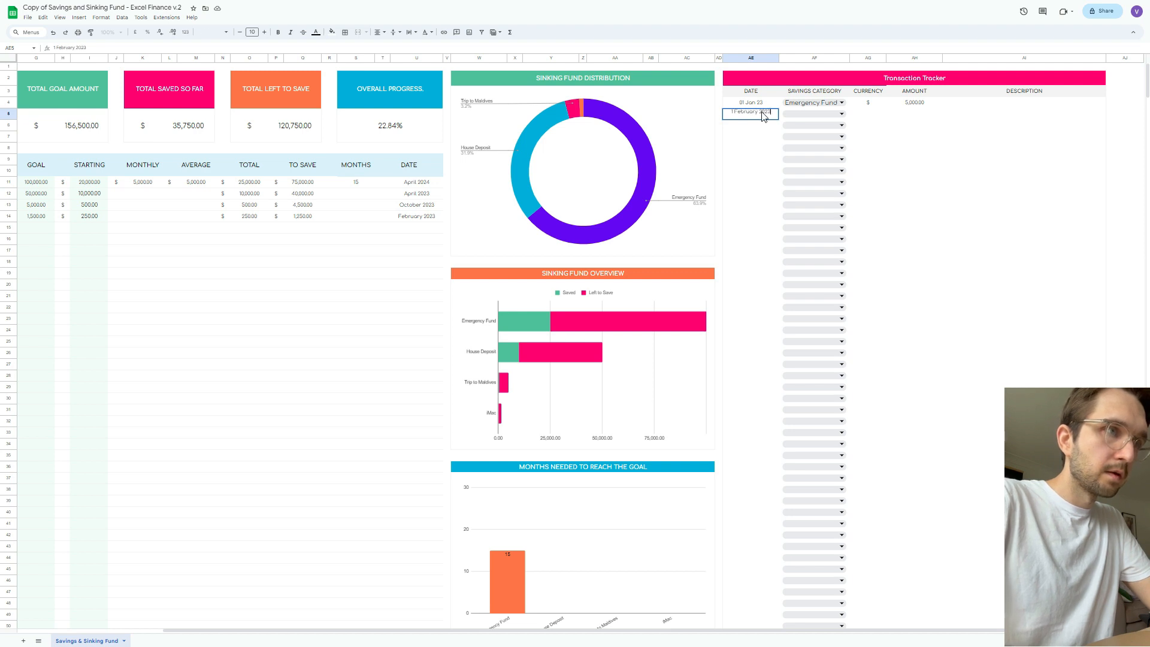
key("Tab")
Assign the second transaction to the Emergency Fund category and enter an amount of 2000
left_click(819, 119)
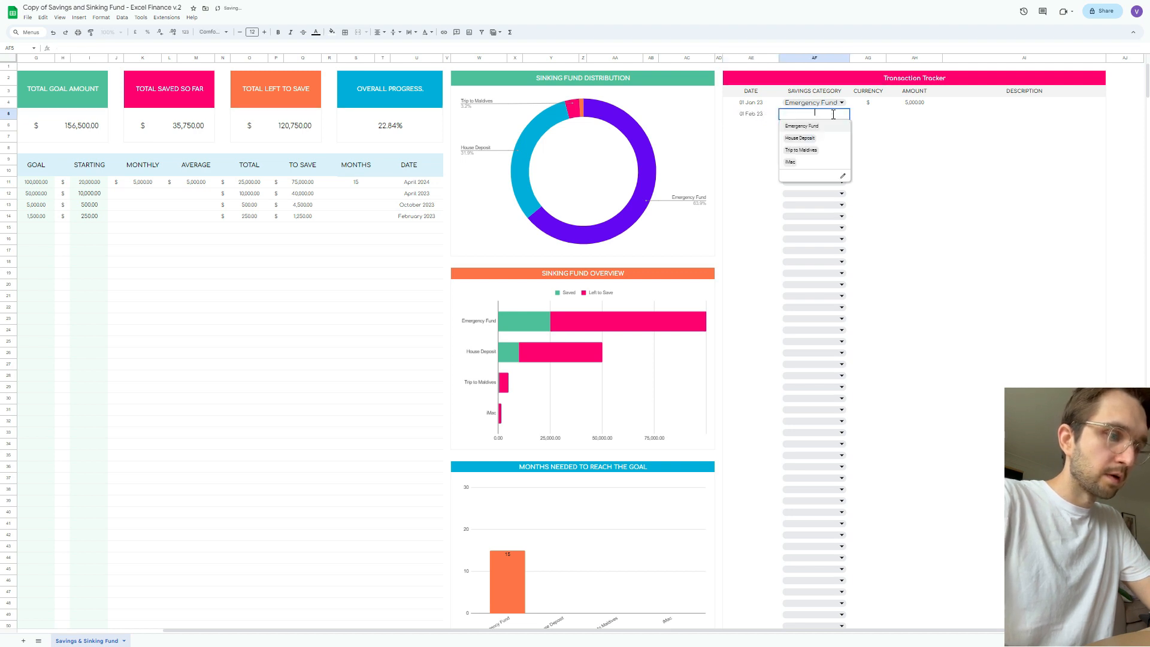
left_click(824, 130)
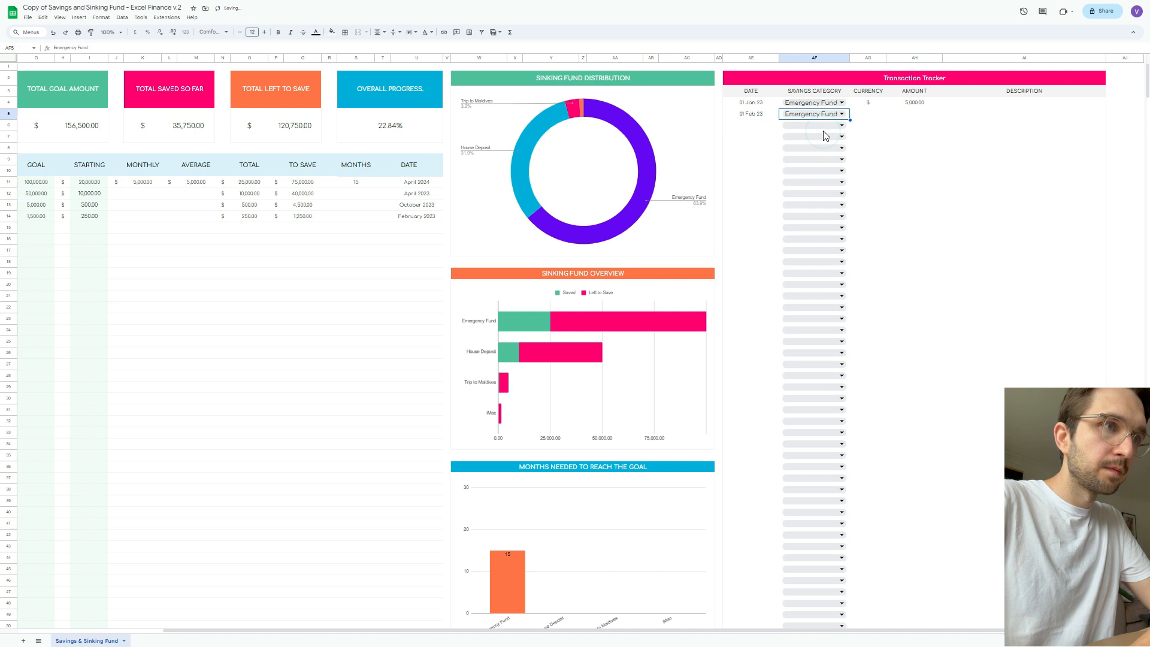
left_click(913, 114)
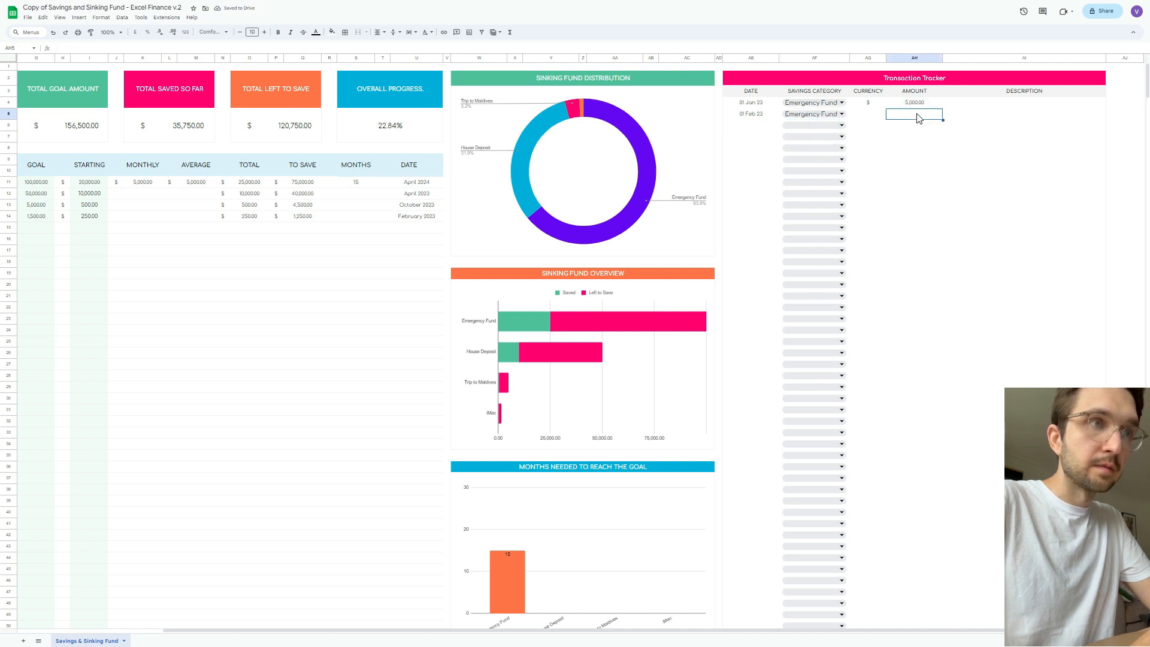
type("2000")
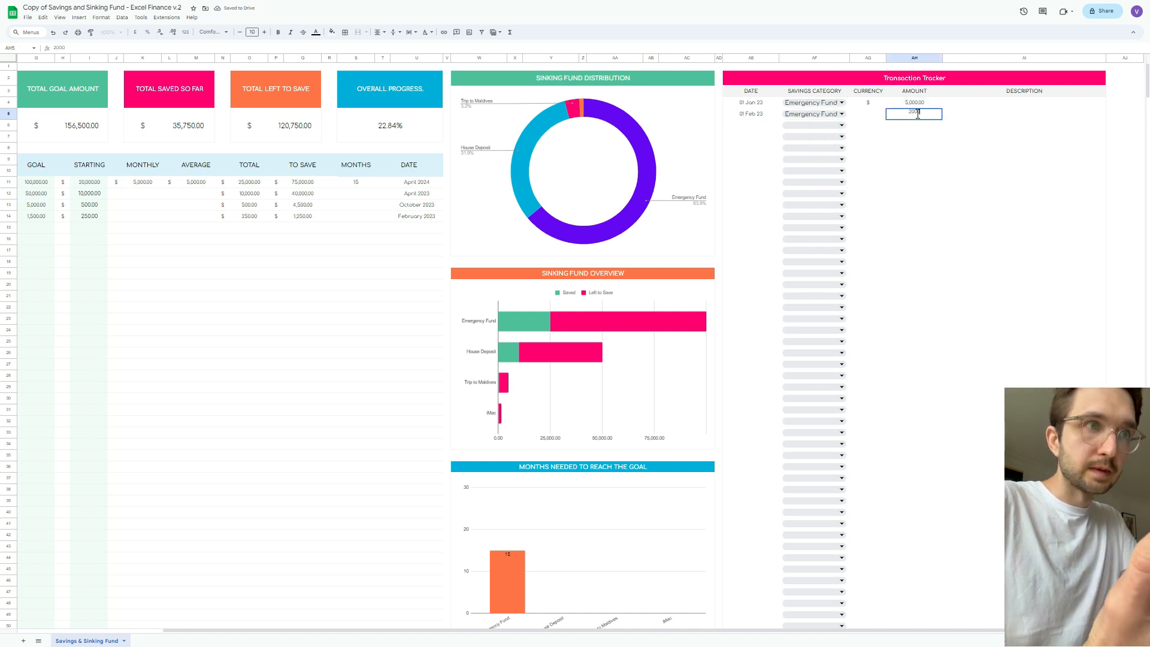
key("Return")
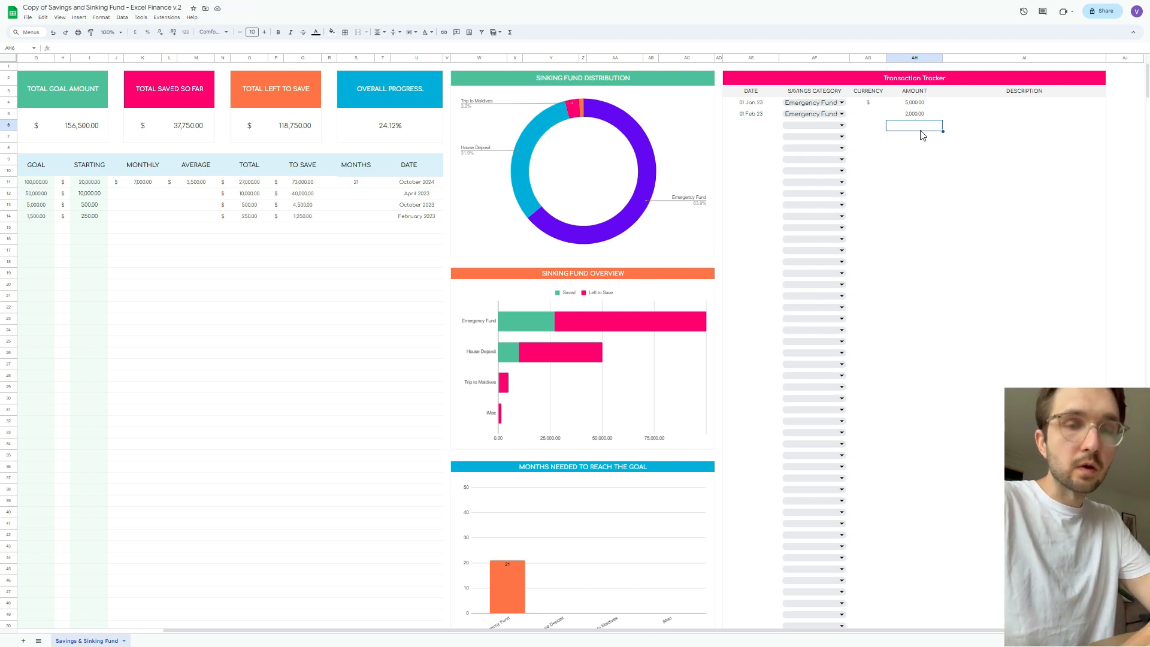
Copy the first transaction's currency formula down the Transaction Tracker's CURRENCY column
left_click(872, 103)
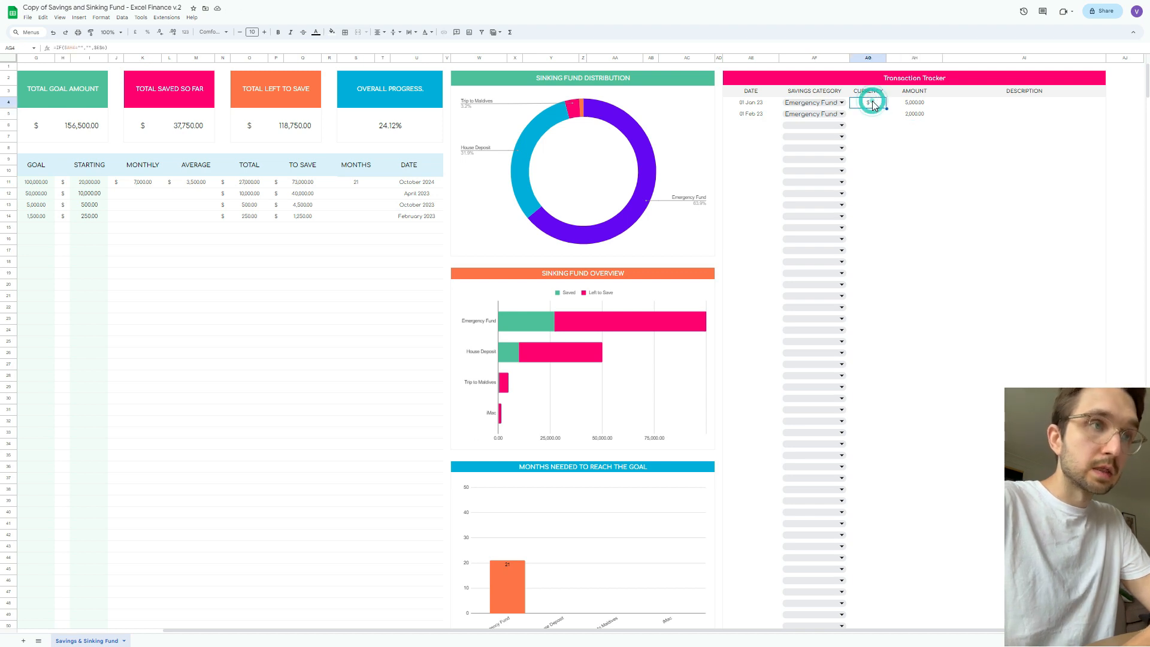
key("Down")
key("Up")
left_click(872, 101)
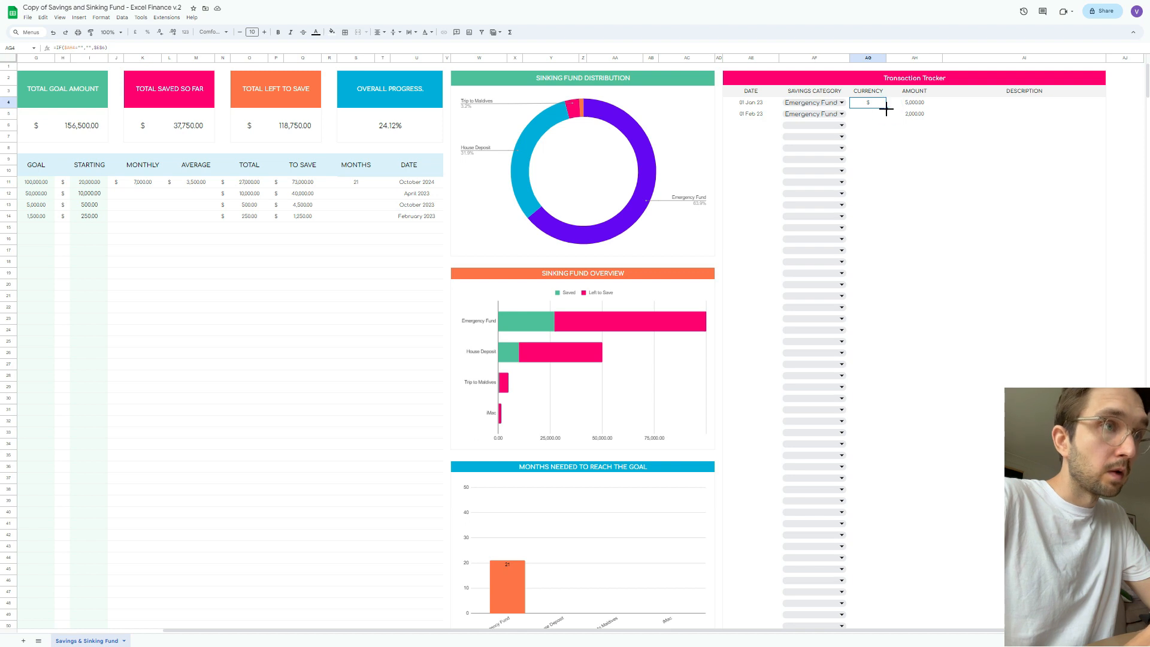
left_click_drag(885, 108, 879, 636)
scroll(926, 341, "up", 10)
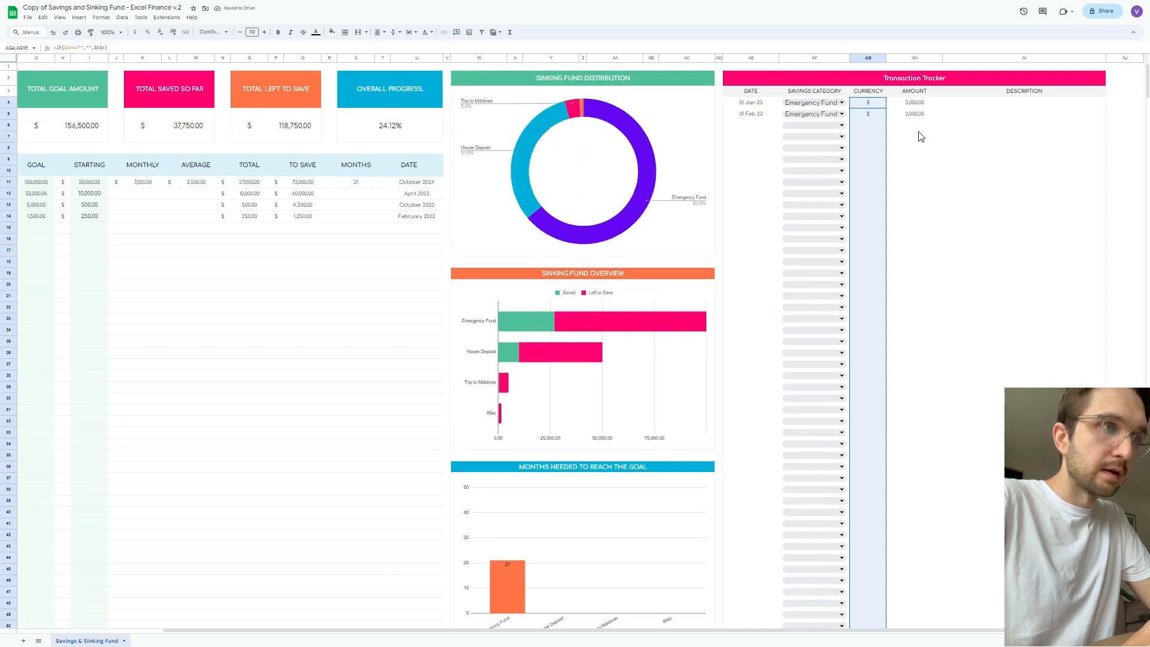
left_click(877, 114)
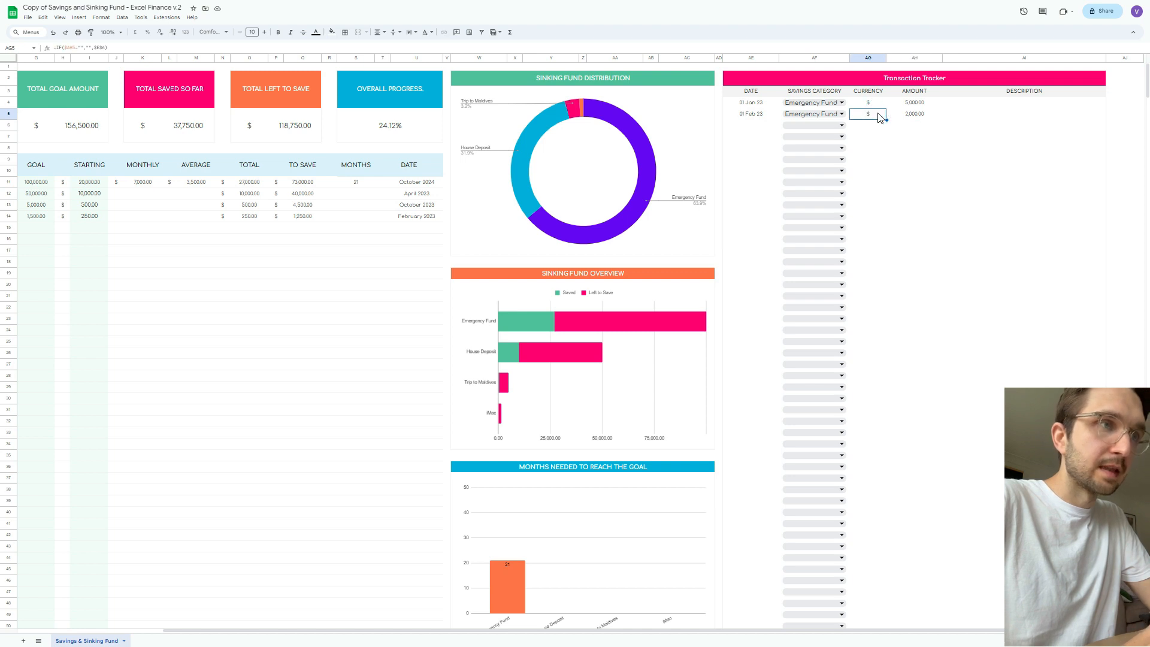
Examine the Emergency Fund's AVERAGE formula and compare it with the first transaction's amount in the Transaction Tracker
scroll(695, 168, "left", 5)
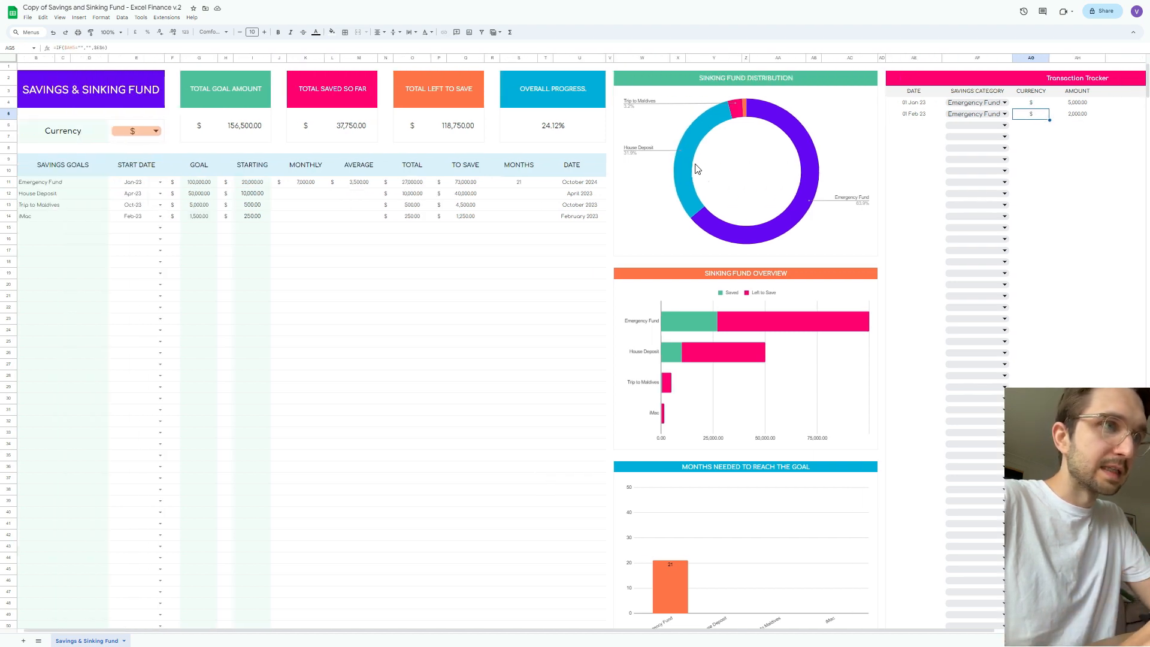
left_click(359, 185)
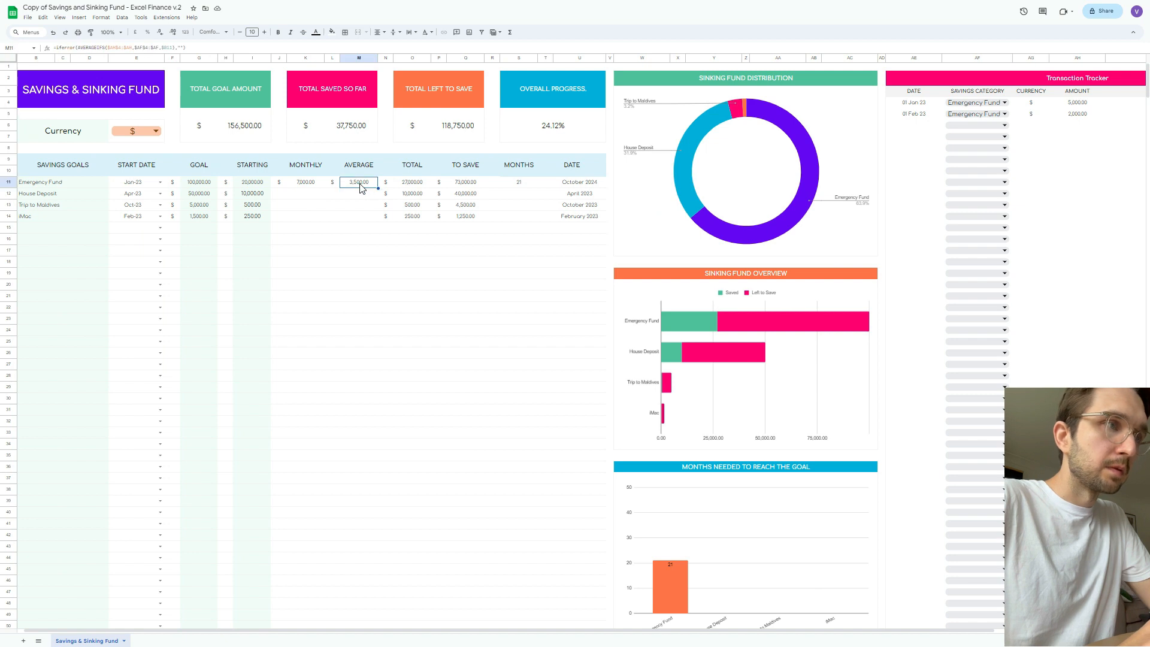
scroll(361, 189, "right", 5)
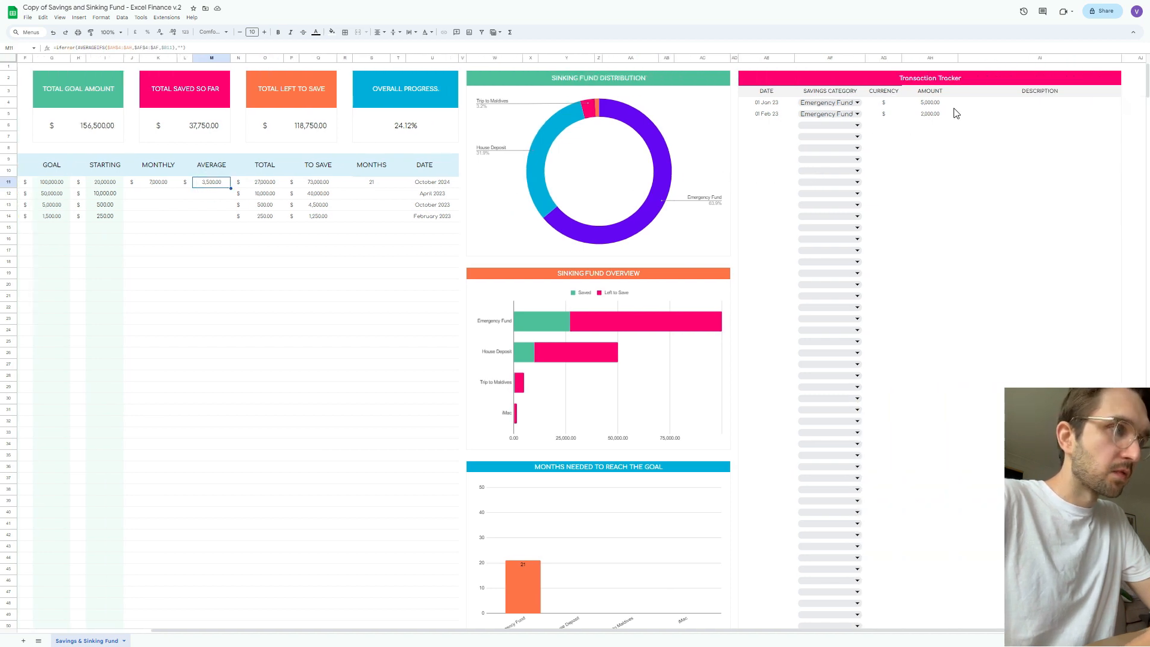
left_click(933, 105)
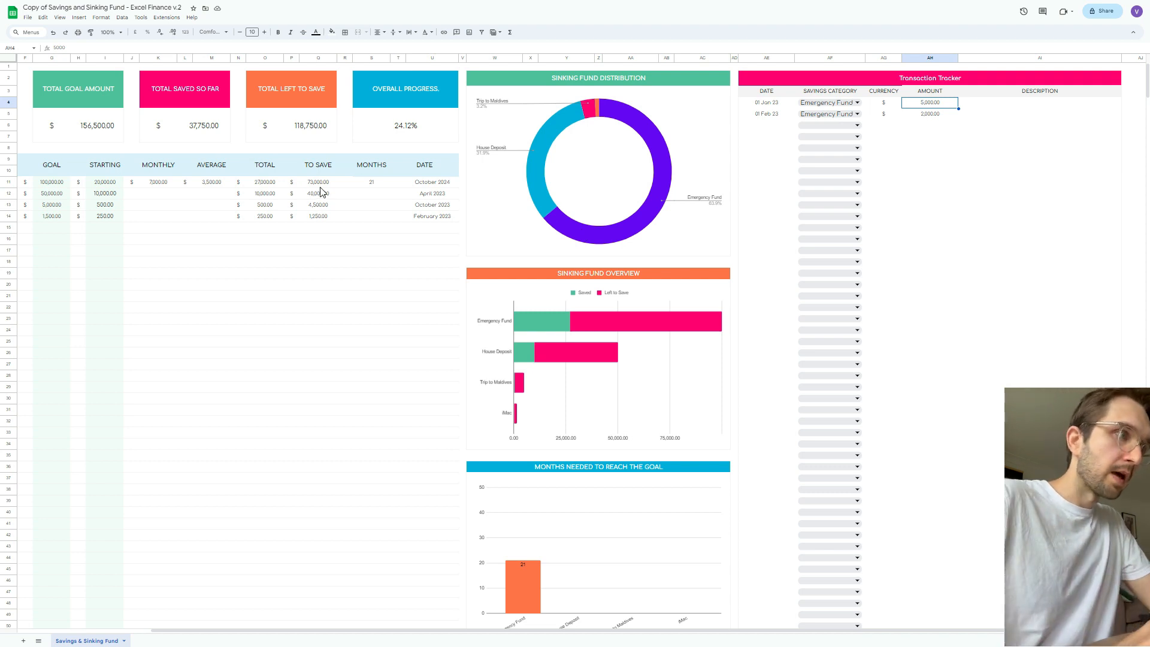
Inspect the Emergency Fund's MONTHS formula and its references to TO SAVE and AVERAGE, leaving it unedited
left_click(367, 185)
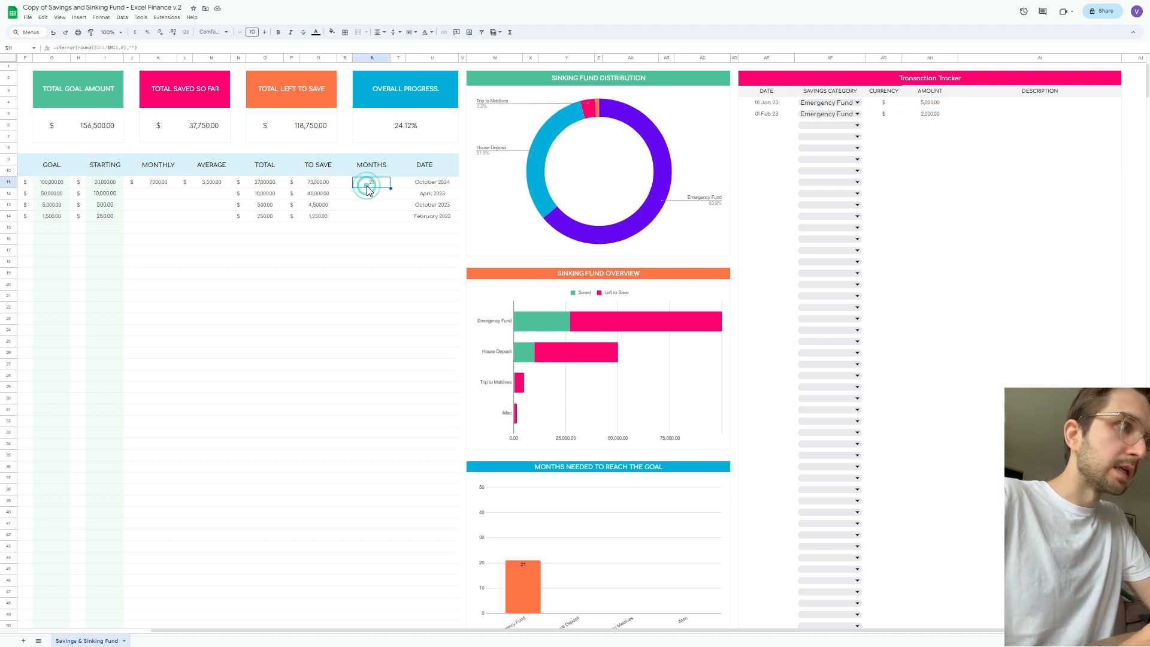
double_click(367, 187)
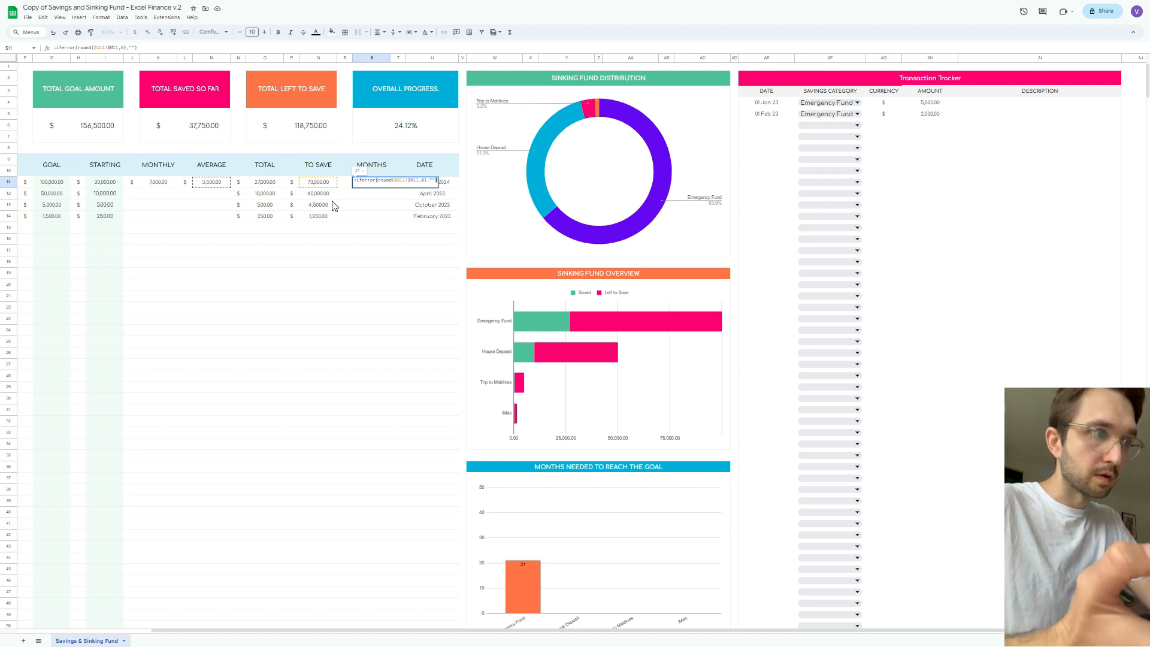
key("Escape")
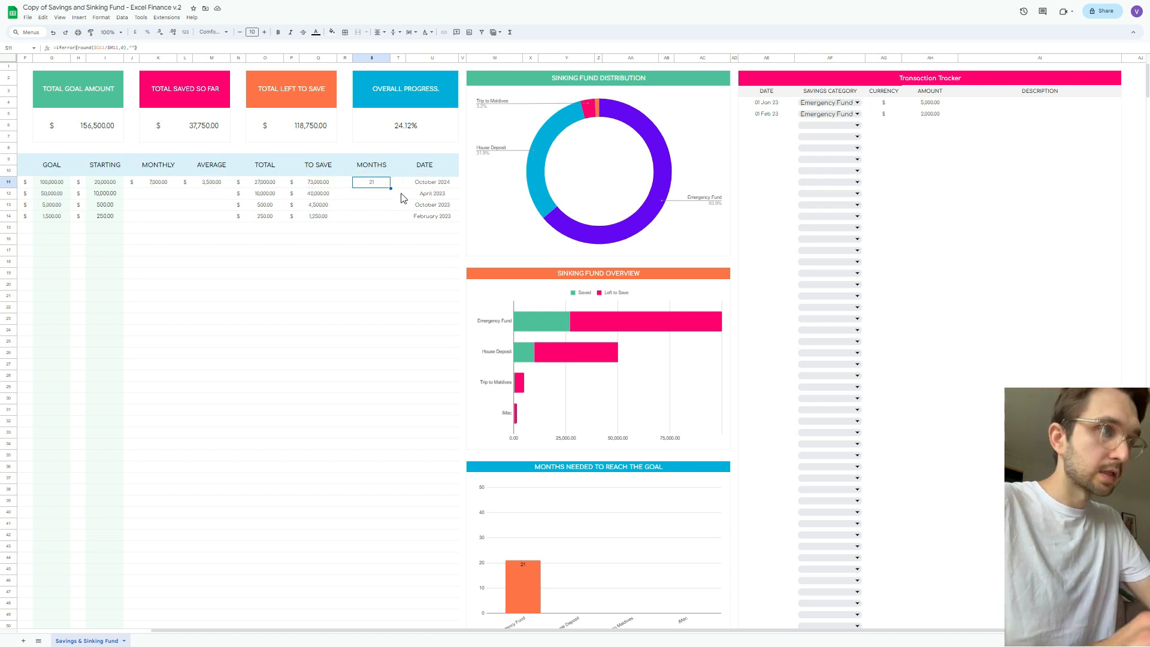
Inspect the Emergency Fund's DATE formula, including EOMONTH's start date and months arguments, leaving it unedited
double_click(431, 186)
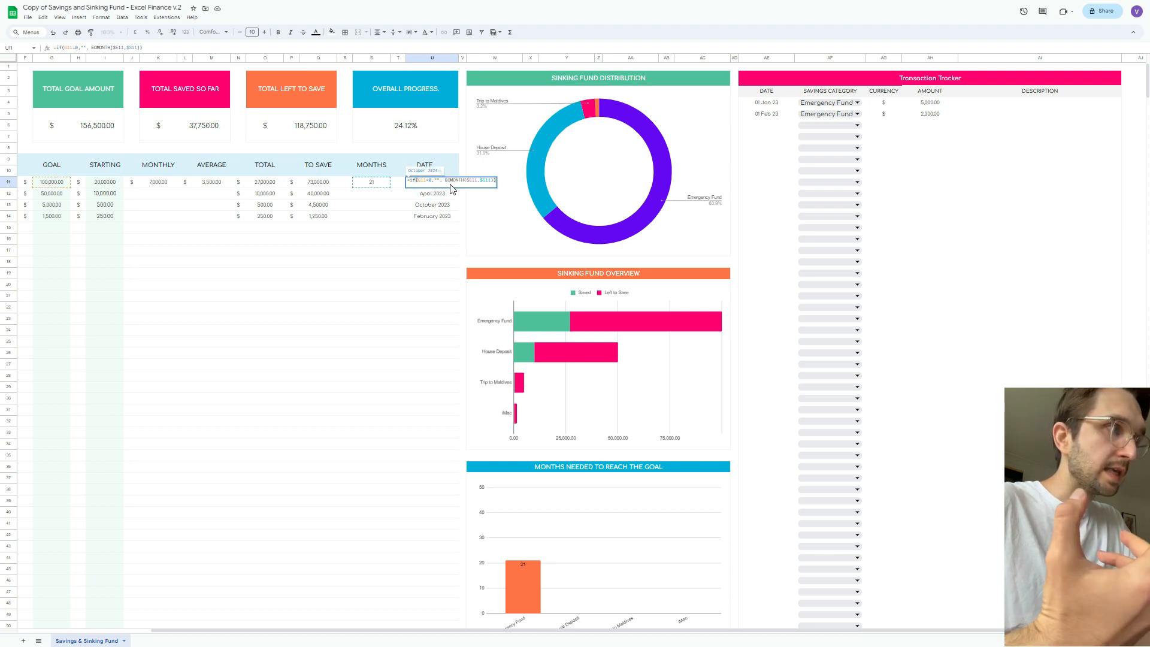
left_click(471, 181)
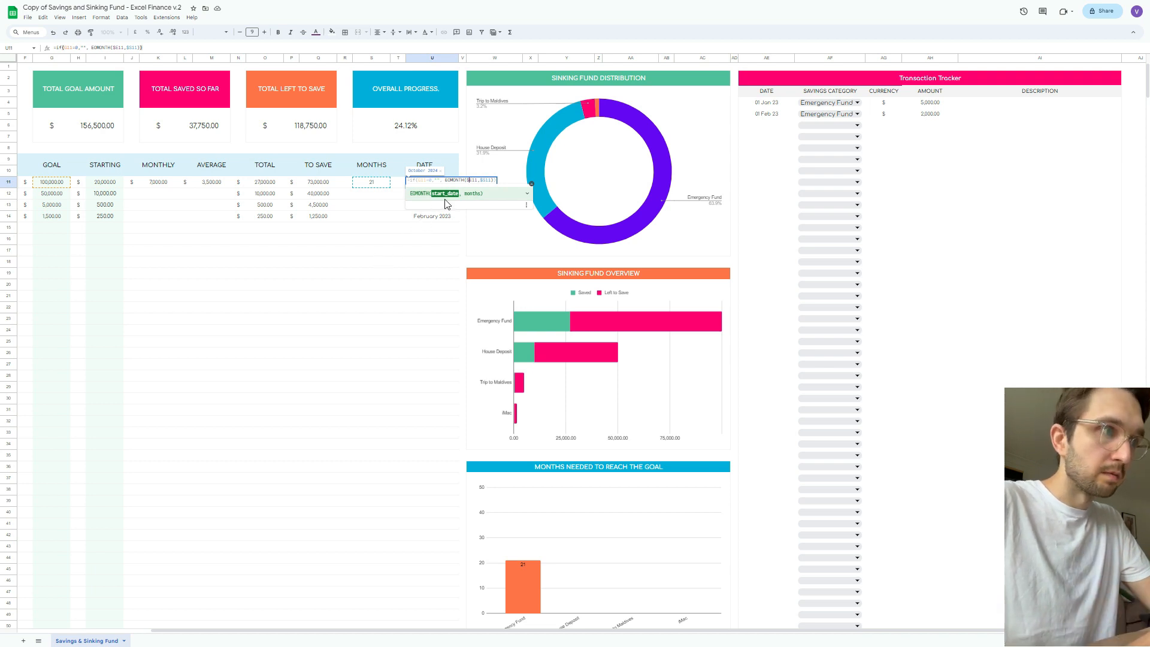
scroll(306, 218, "left", 5)
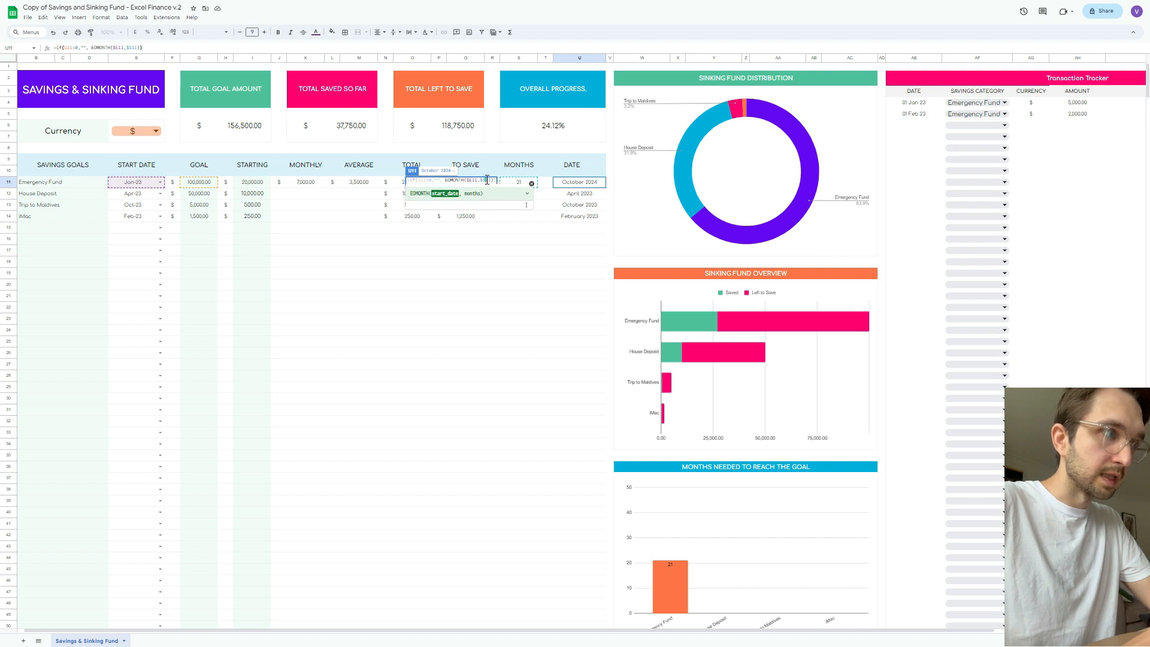
left_click(487, 179)
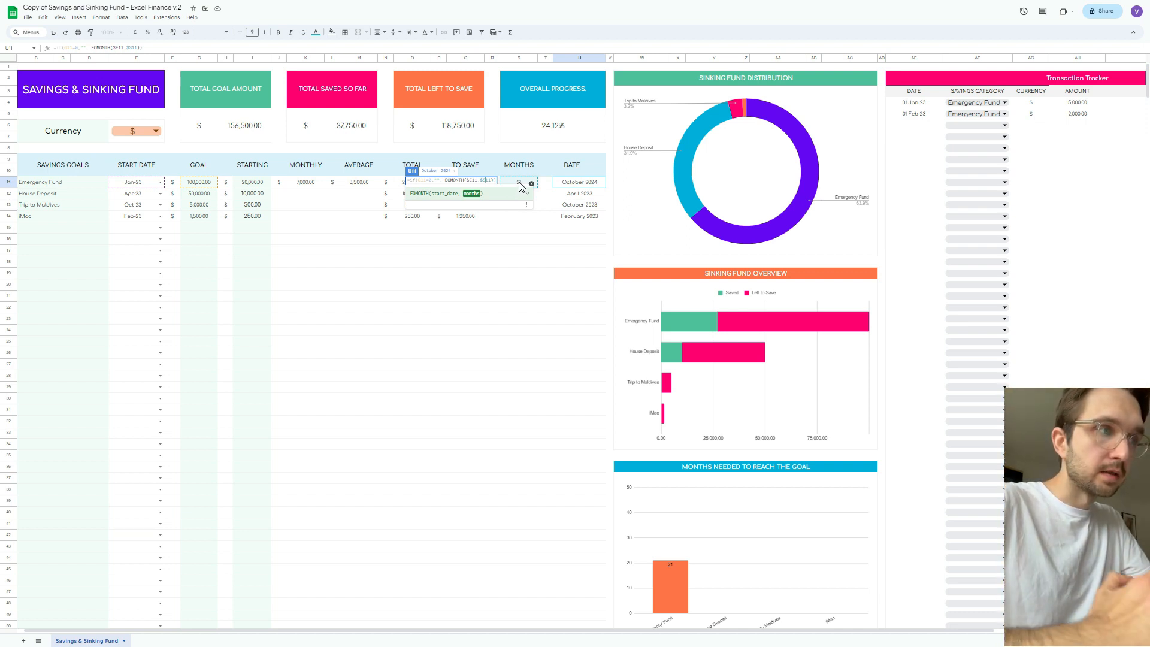
key("Escape")
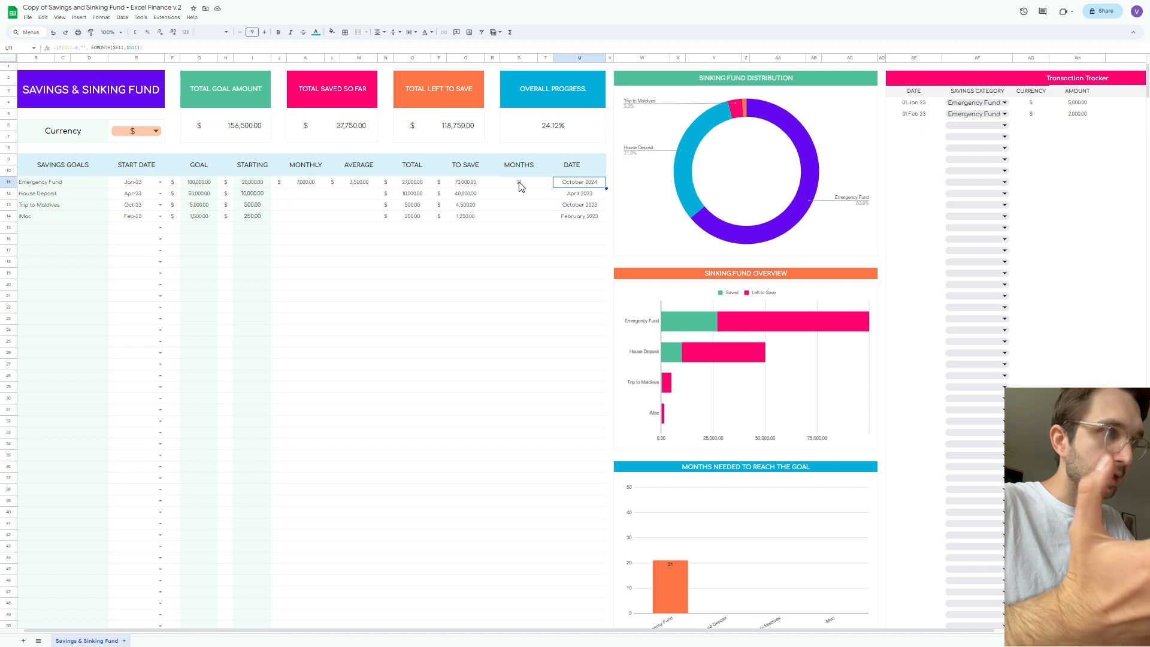
left_click(833, 221)
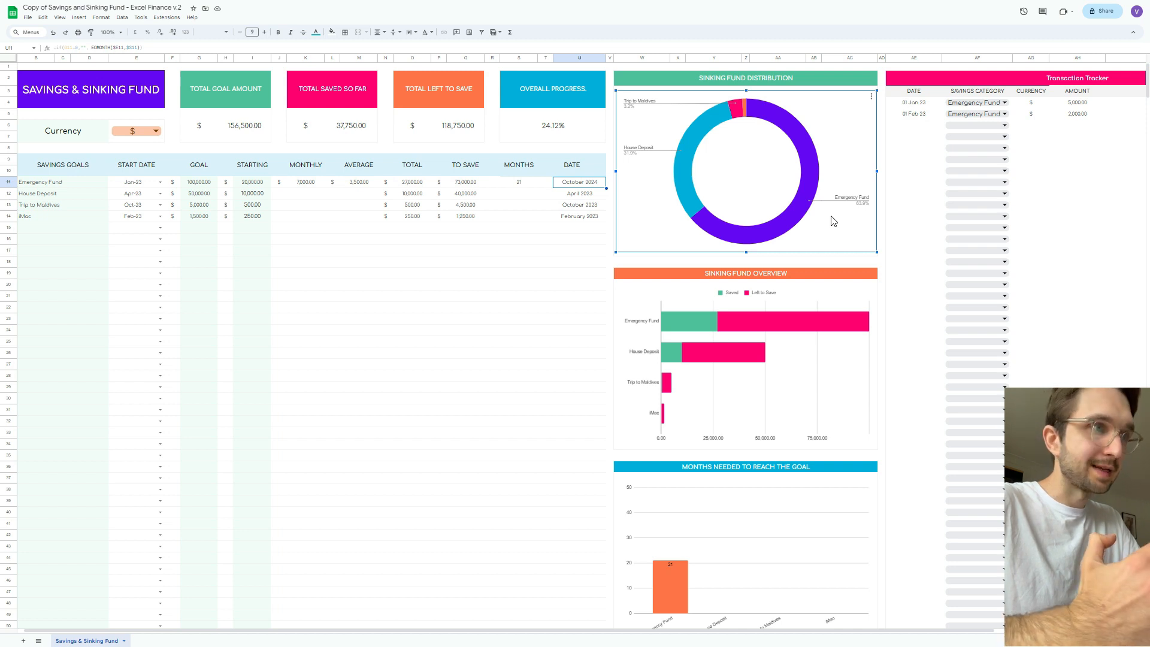
Log a third transaction in the Transaction Tracker under House Deposit with an amount of 1000
left_click(975, 125)
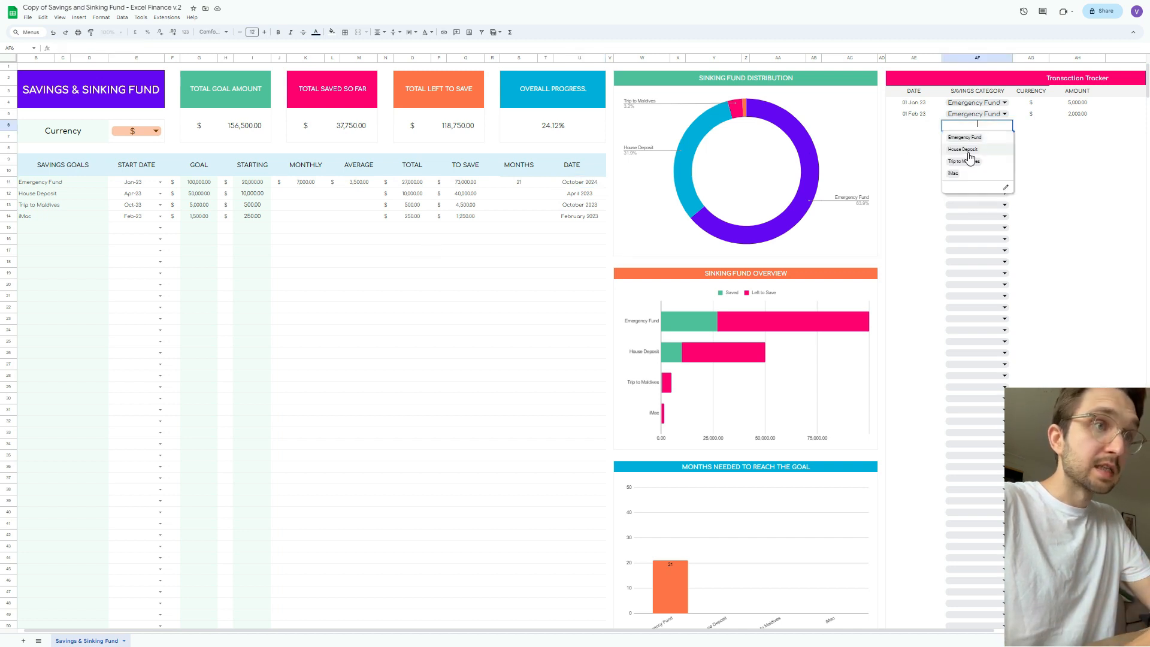
left_click(969, 151)
left_click(1072, 127)
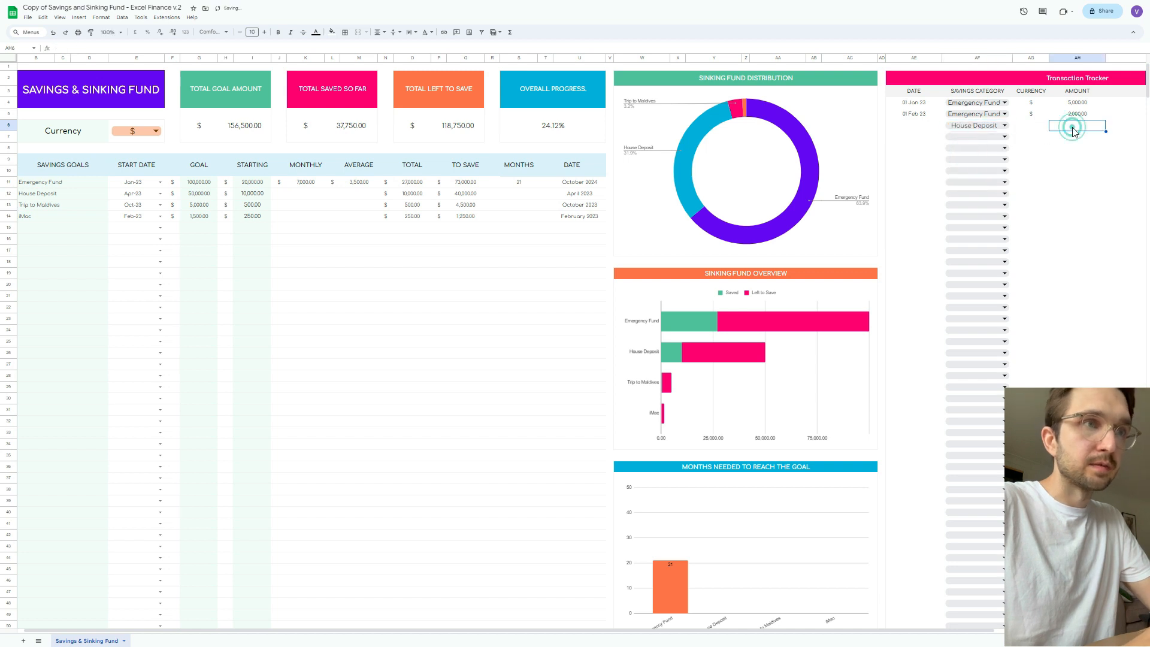
type("1000")
key("Return")
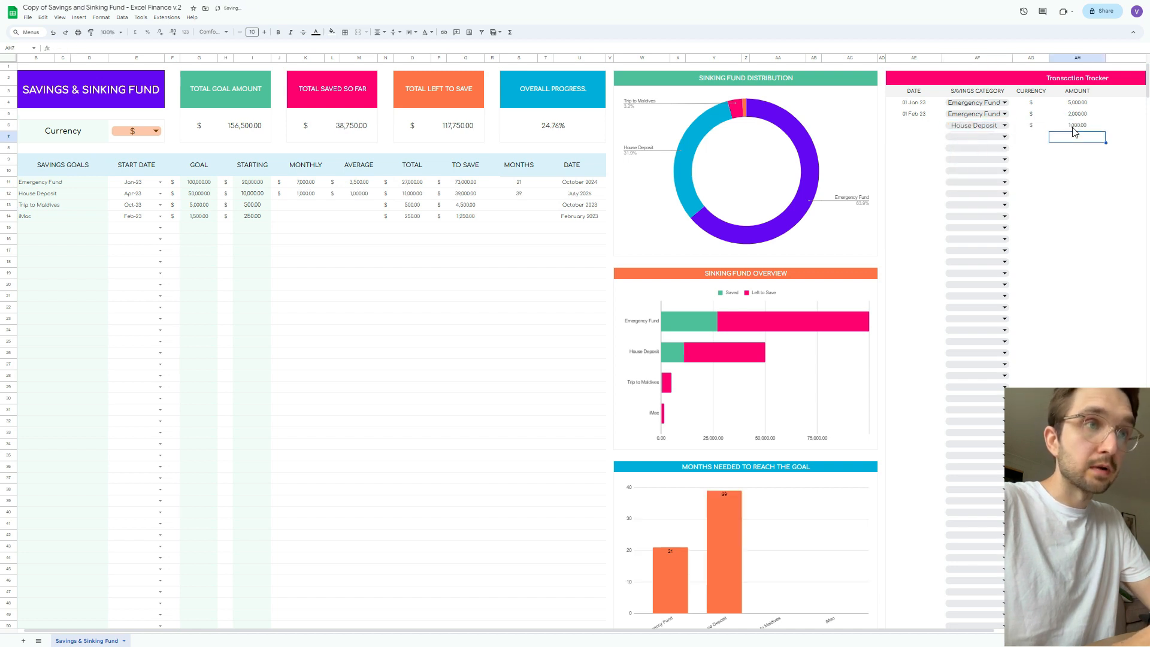
Log a fourth transaction in the Transaction Tracker under Trip to Maldives with an amount of 5000
left_click(996, 139)
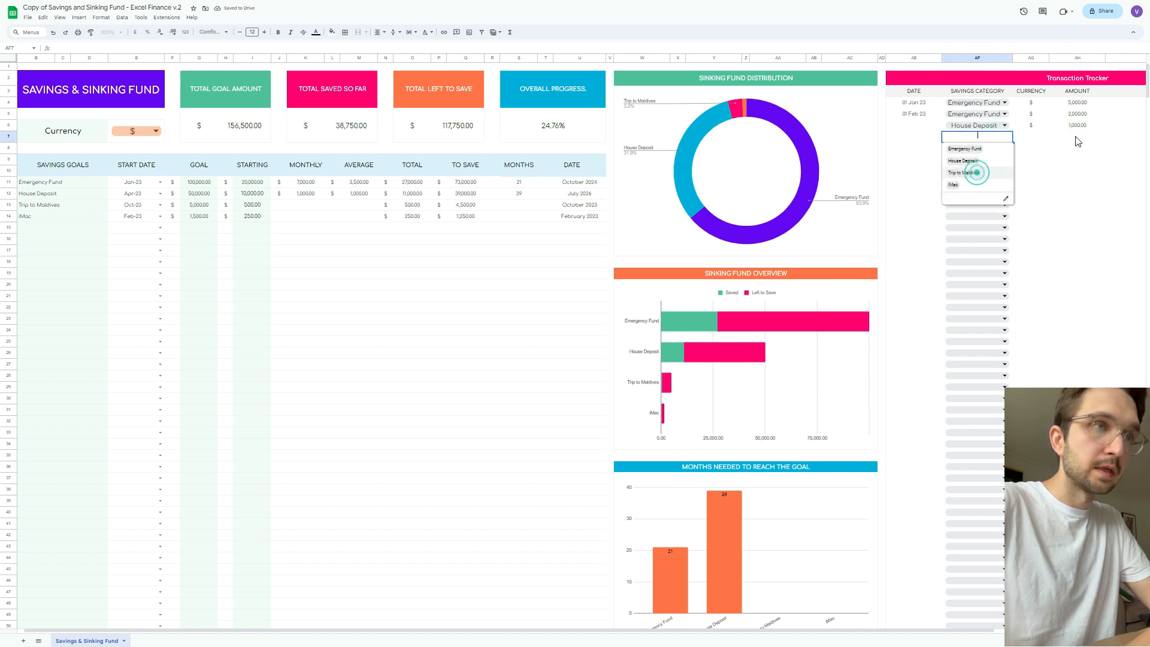
left_click(977, 172)
left_click(1080, 141)
type("5000")
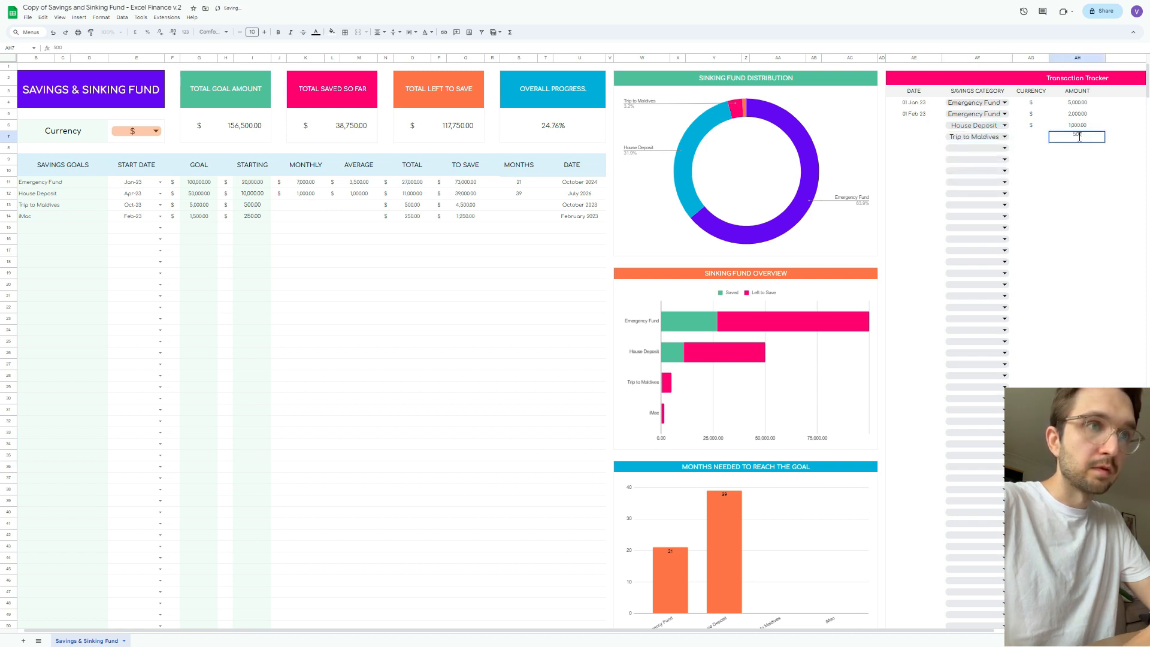
key("Return")
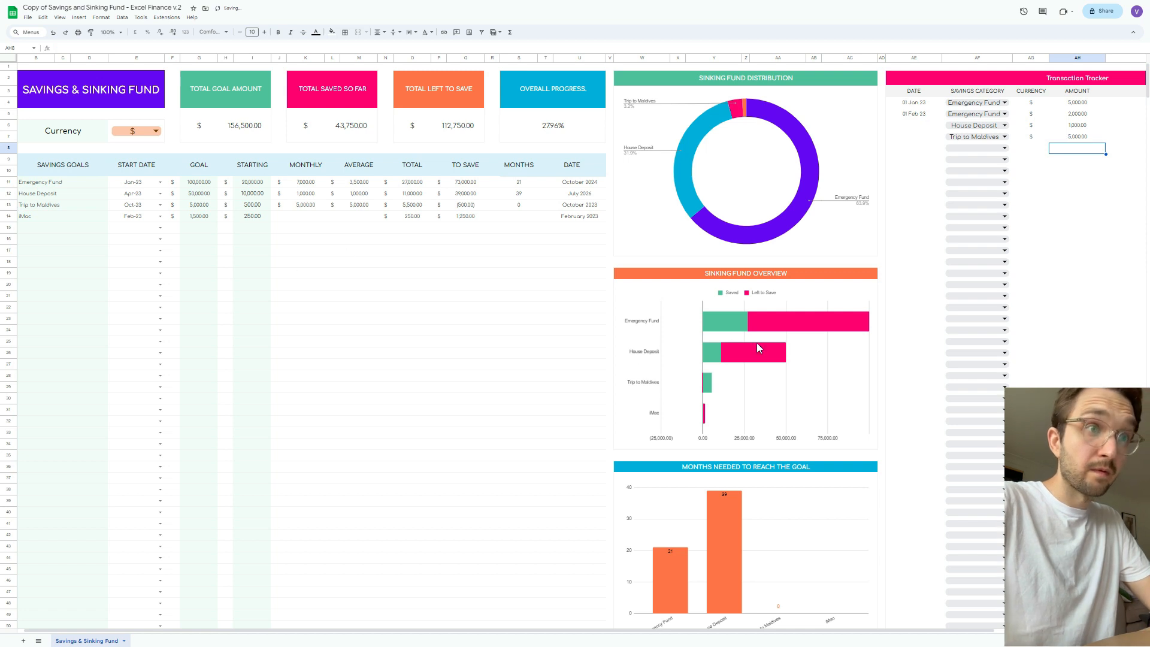
Log a fifth transaction in the Transaction Tracker under iMac with an amount of 250
left_click(985, 148)
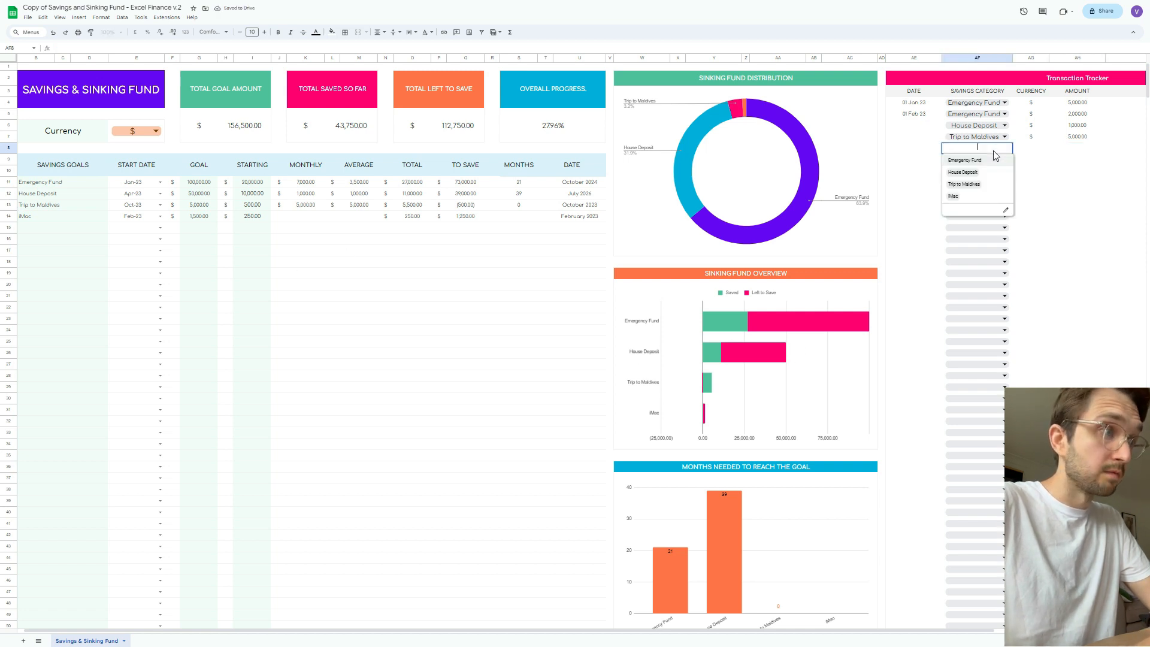
left_click(970, 198)
left_click(1083, 148)
type("250")
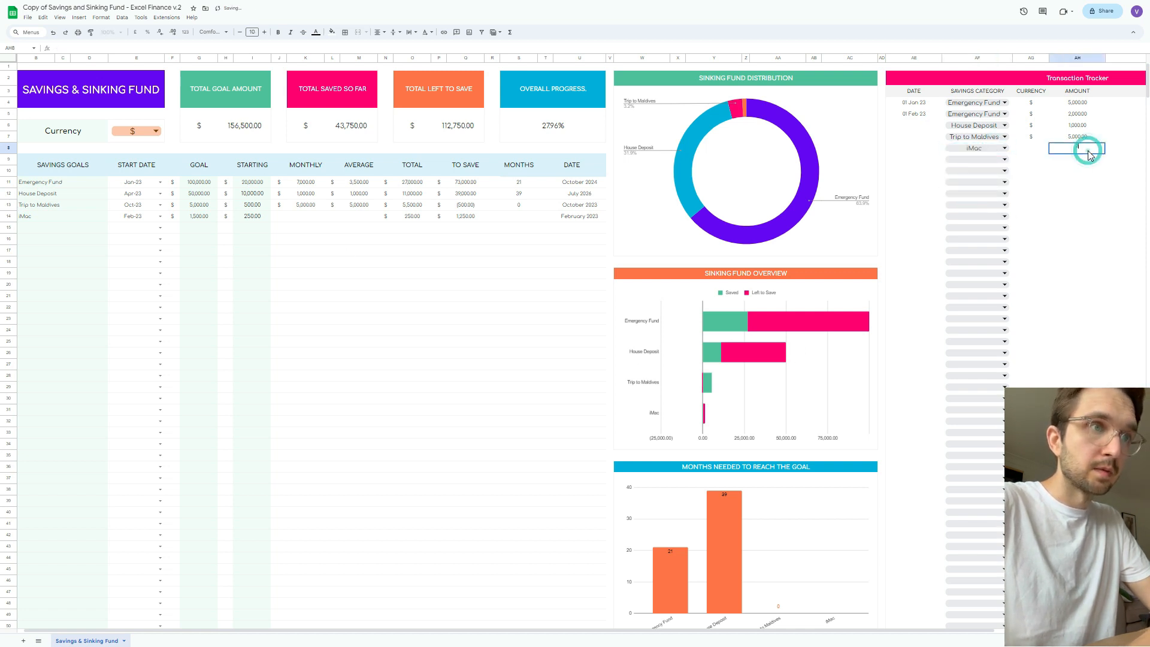
key("Return")
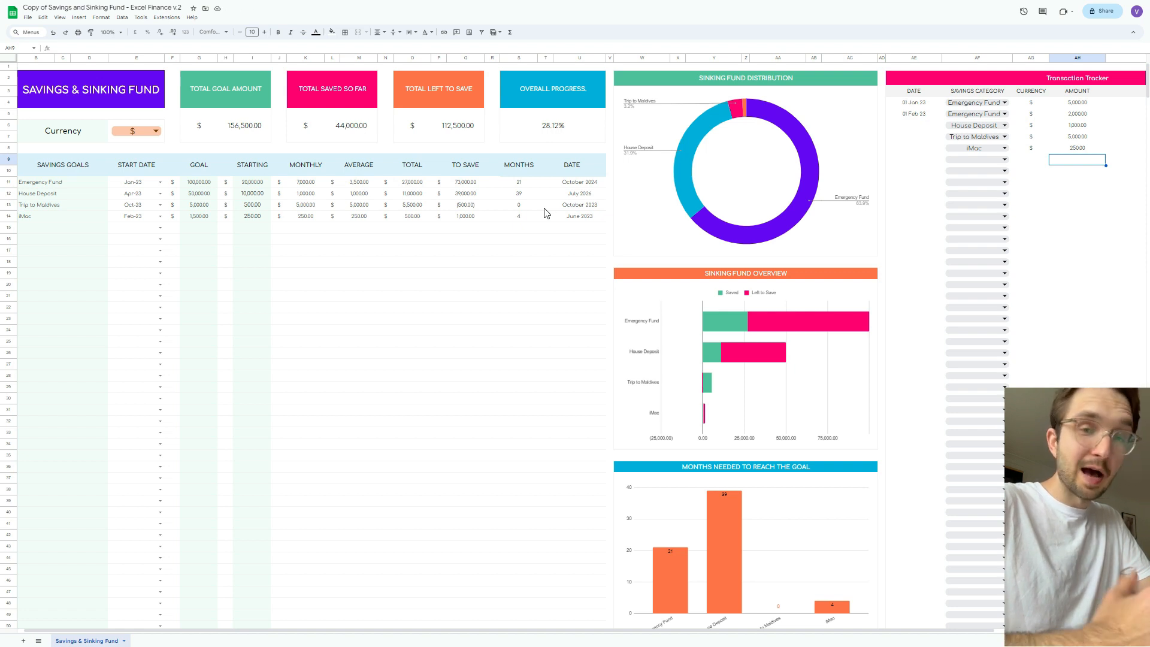
Review the savings charts, the goals table's Total row and the logged entries in the Transaction Tracker
scroll(808, 400, "down", 2)
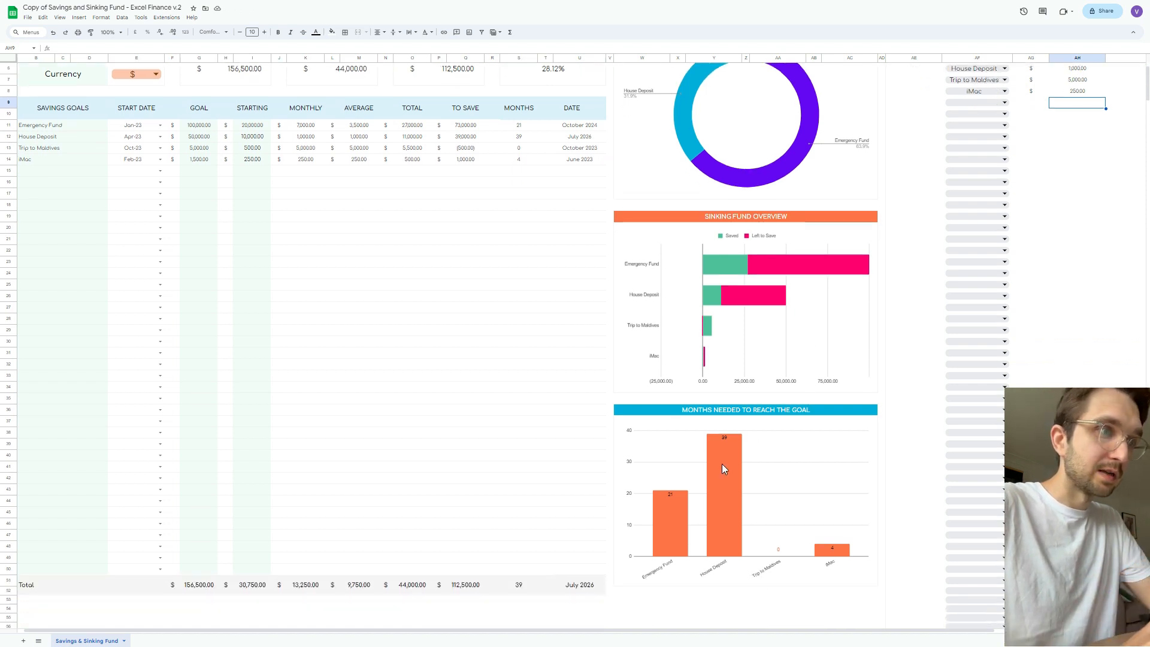
scroll(731, 470, "up", 2)
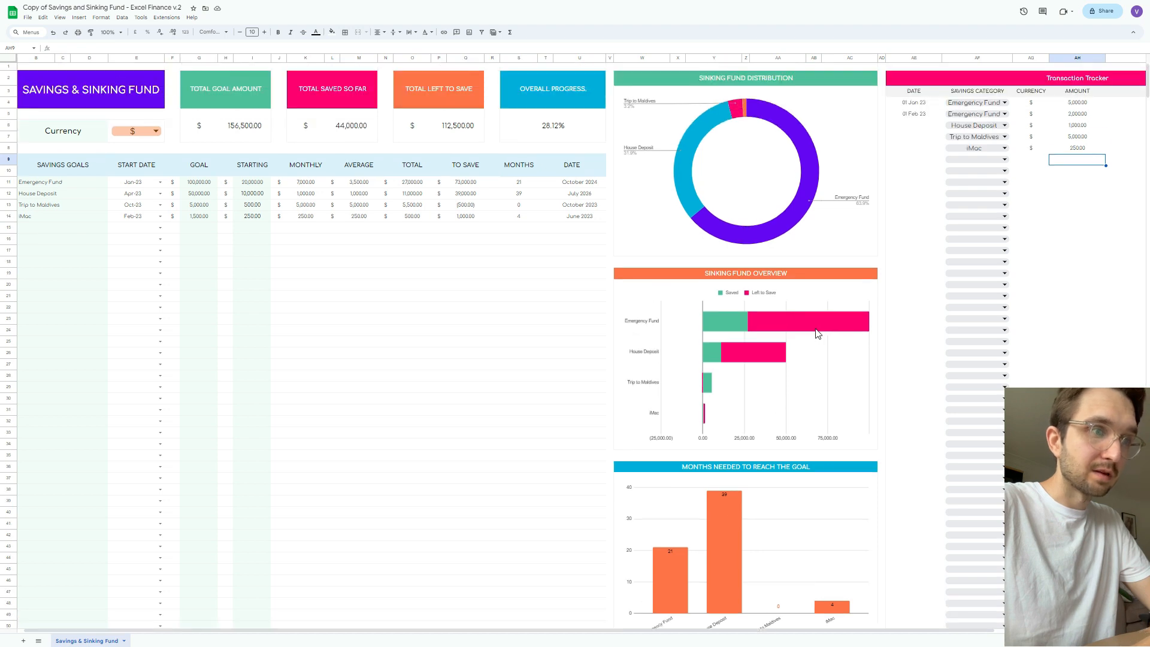
scroll(1041, 191, "right", 3)
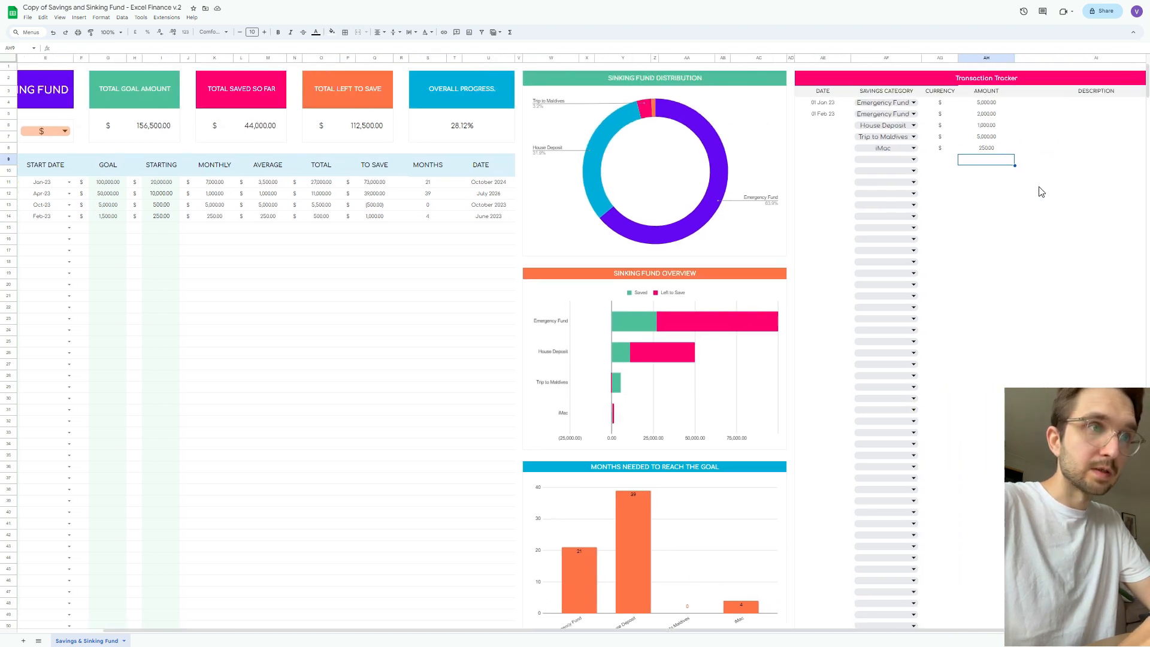
scroll(1041, 191, "left", 3)
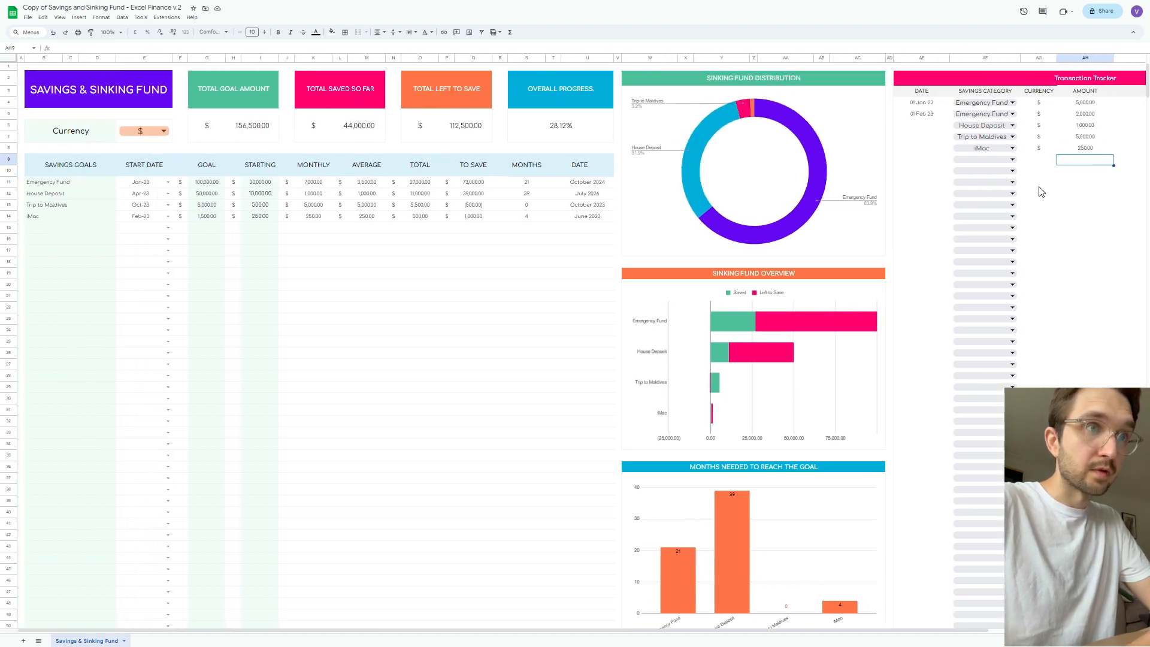